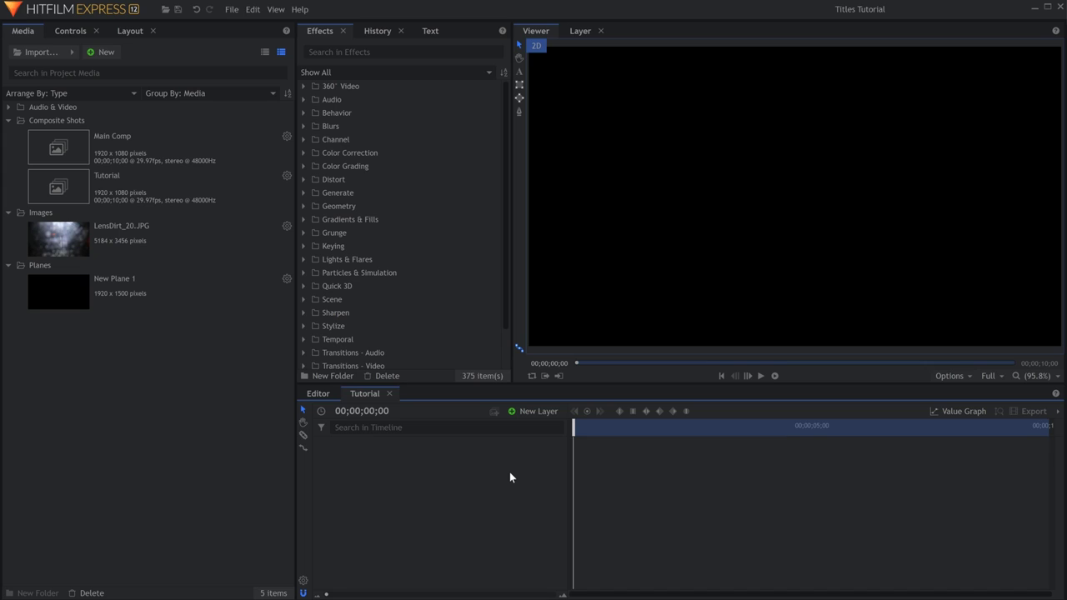
Step: Add Falling_Ashes_3_0722_2K.mov from Audio & Video to the Tutorial timeline and play it
click(8, 107)
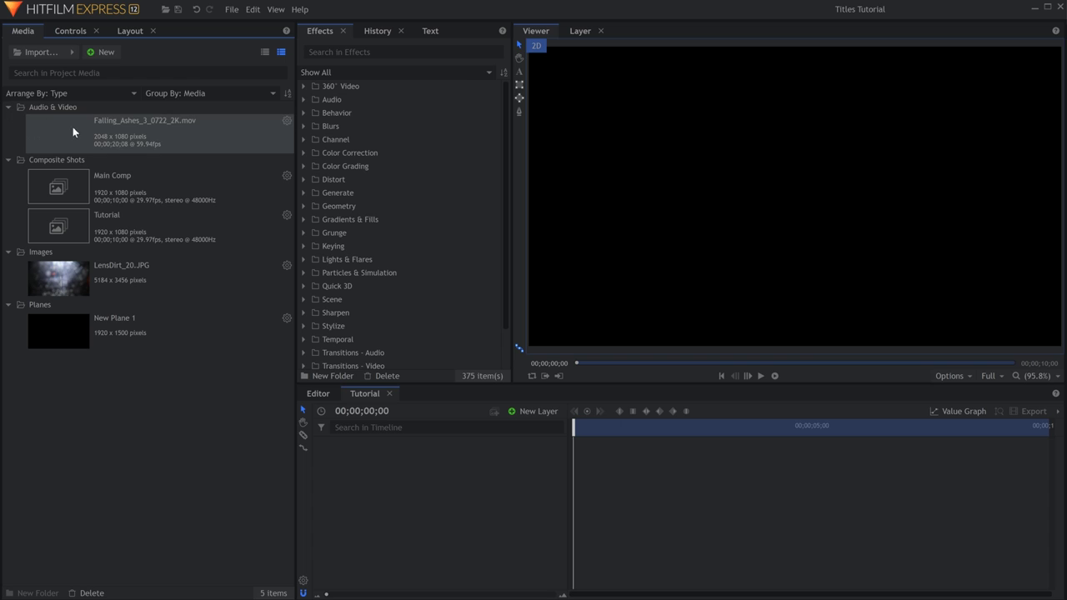
drag(154, 135, 384, 463)
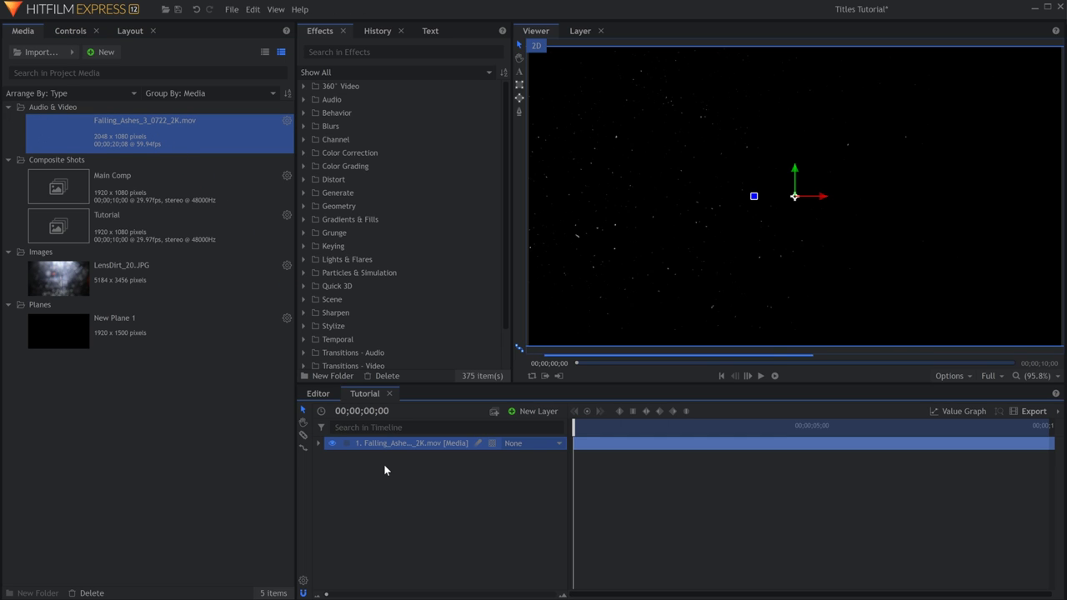
key(space)
key(space)
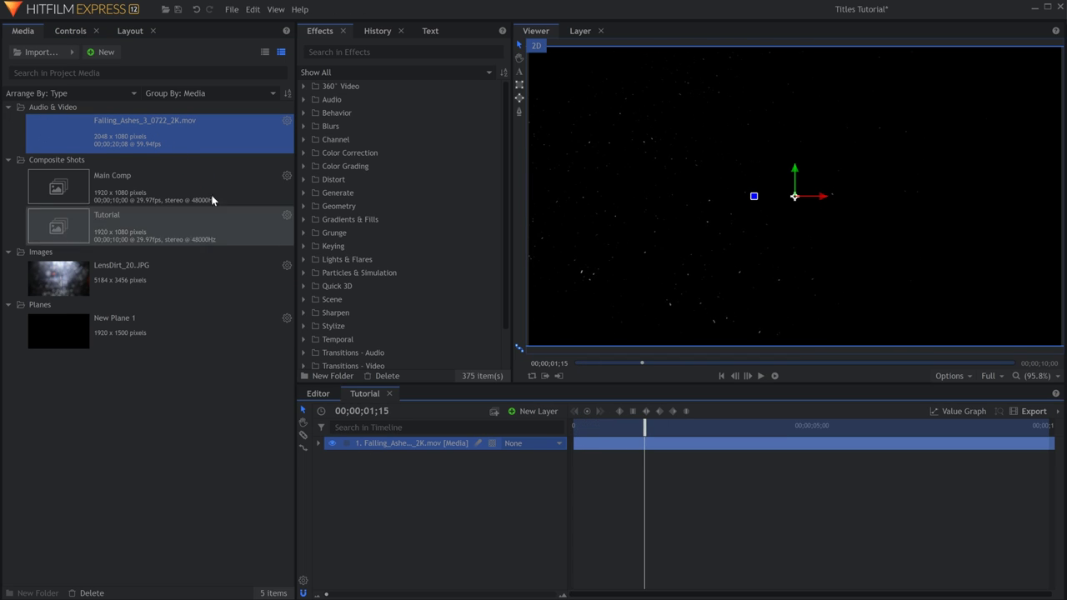
Step: Scale the ashes layer to 274% and flip it horizontally
click(71, 30)
click(25, 130)
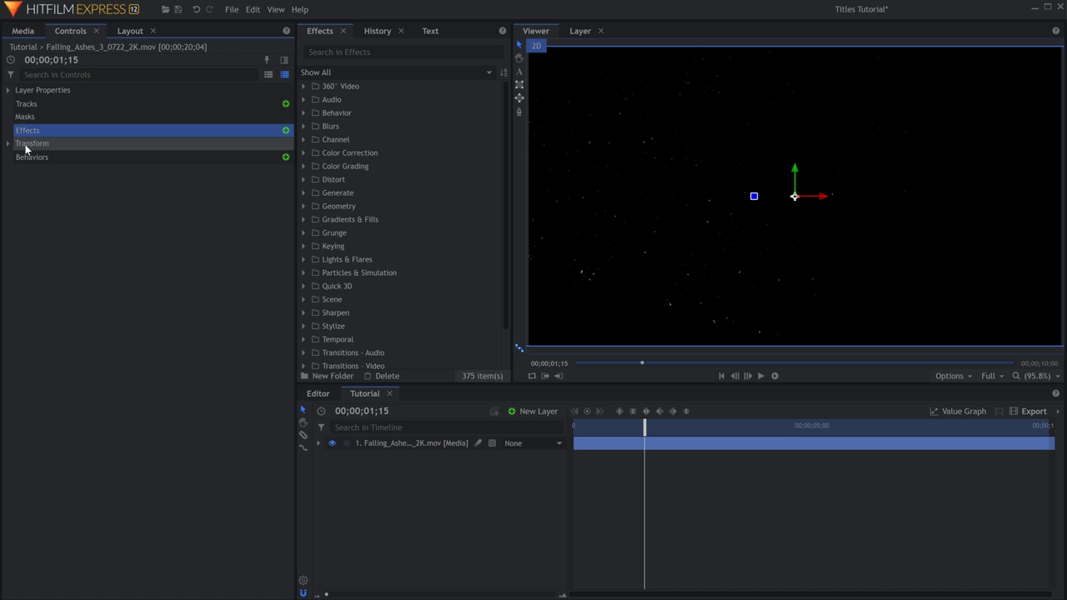
click(24, 143)
drag(227, 195, 275, 197)
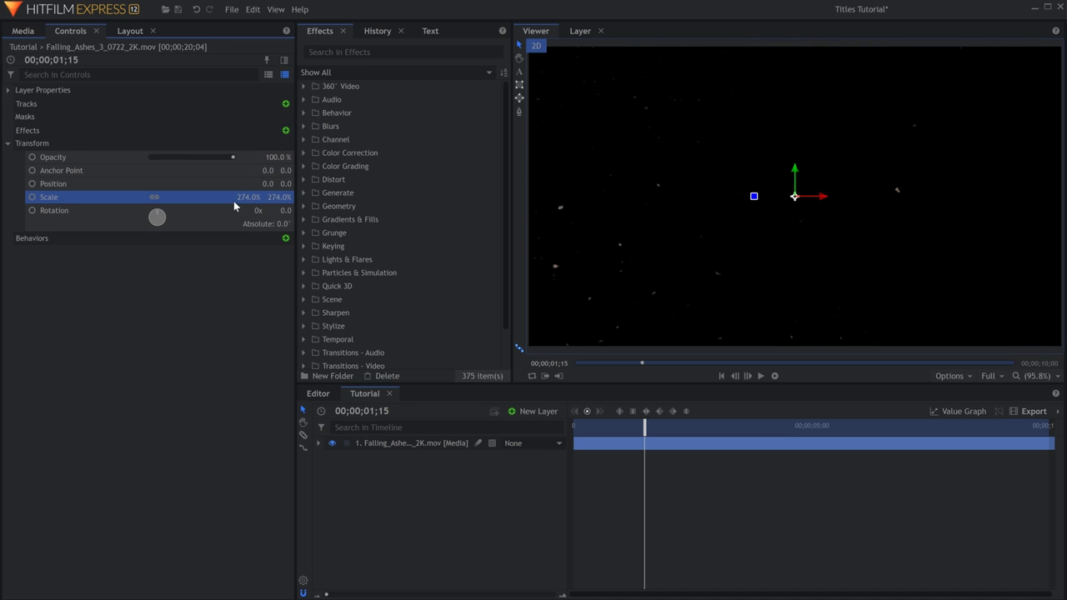
click(140, 31)
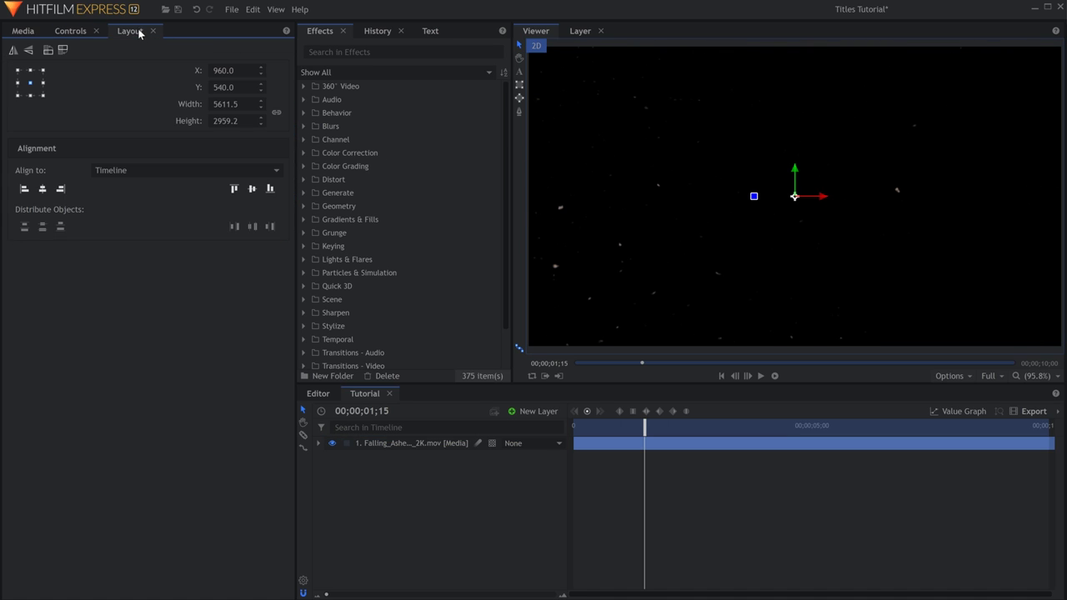
click(14, 51)
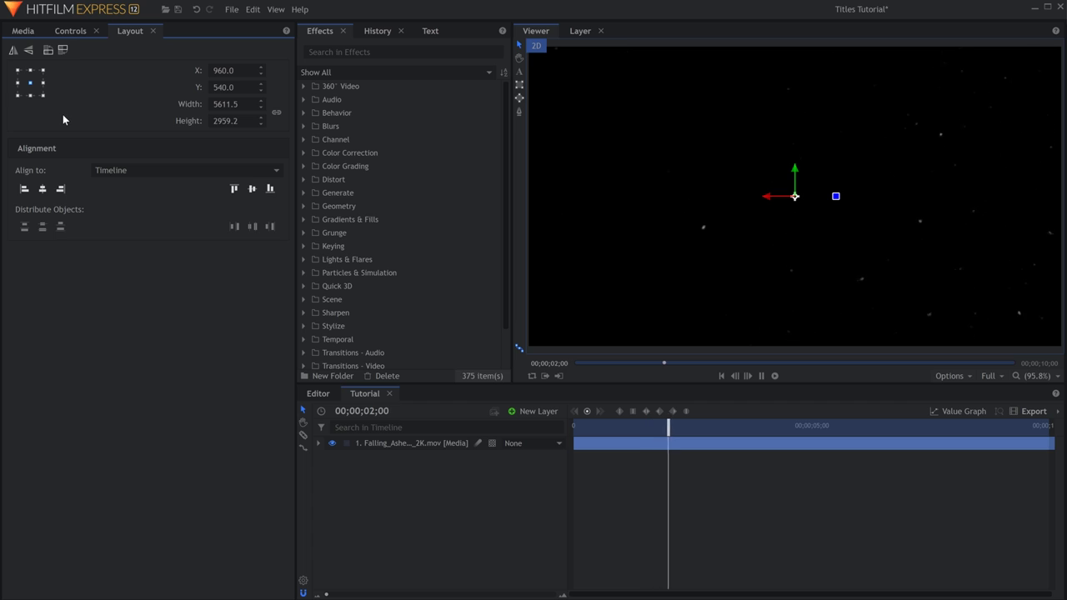
Step: Add LensDirt_20.JPG from the media list to the timeline above the ashes layer
click(67, 31)
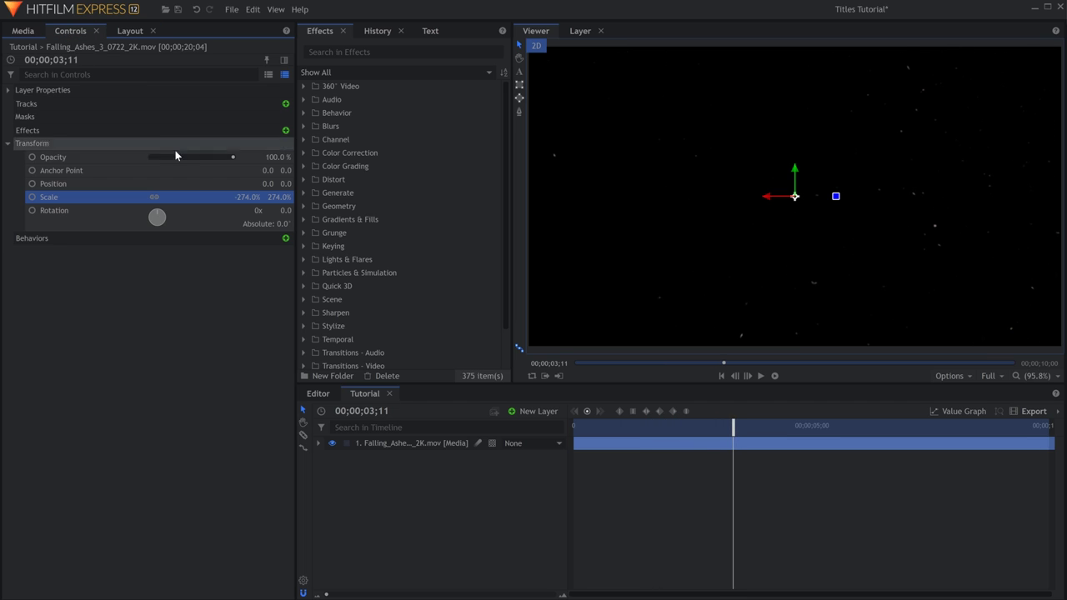
click(28, 32)
drag(200, 277, 432, 445)
Step: Set the lens dirt layer to 10% opacity and 44% scale
click(71, 31)
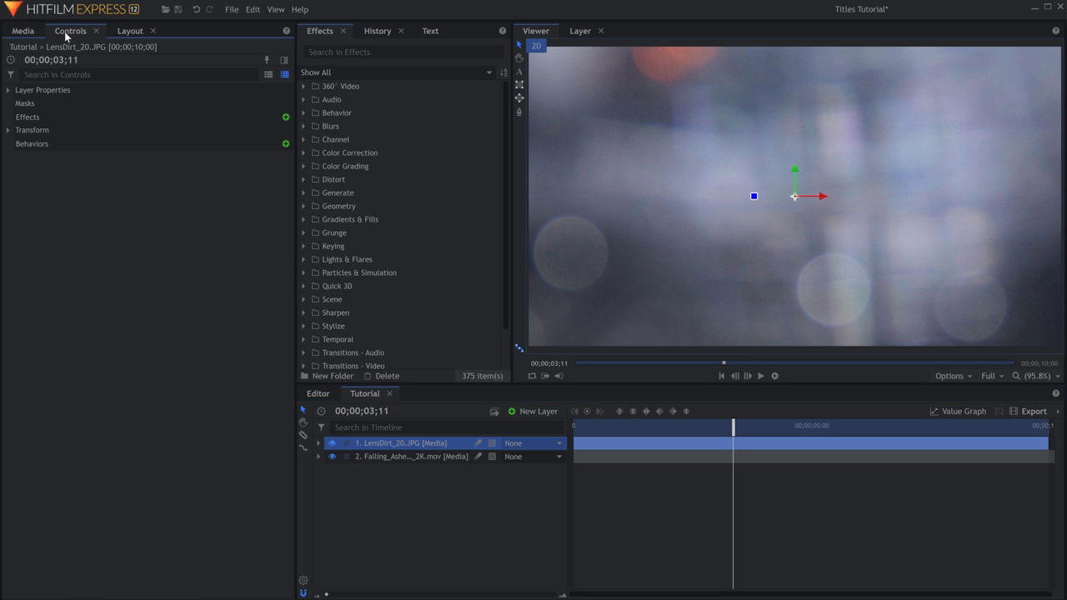
click(8, 130)
click(152, 145)
drag(152, 143, 160, 143)
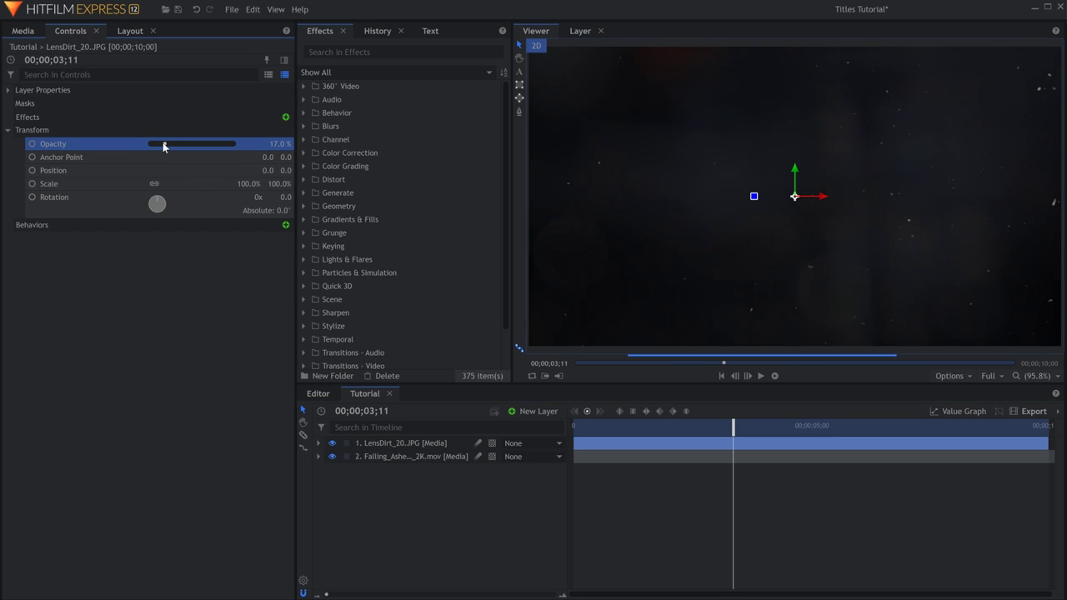
drag(248, 184, 199, 184)
click(244, 292)
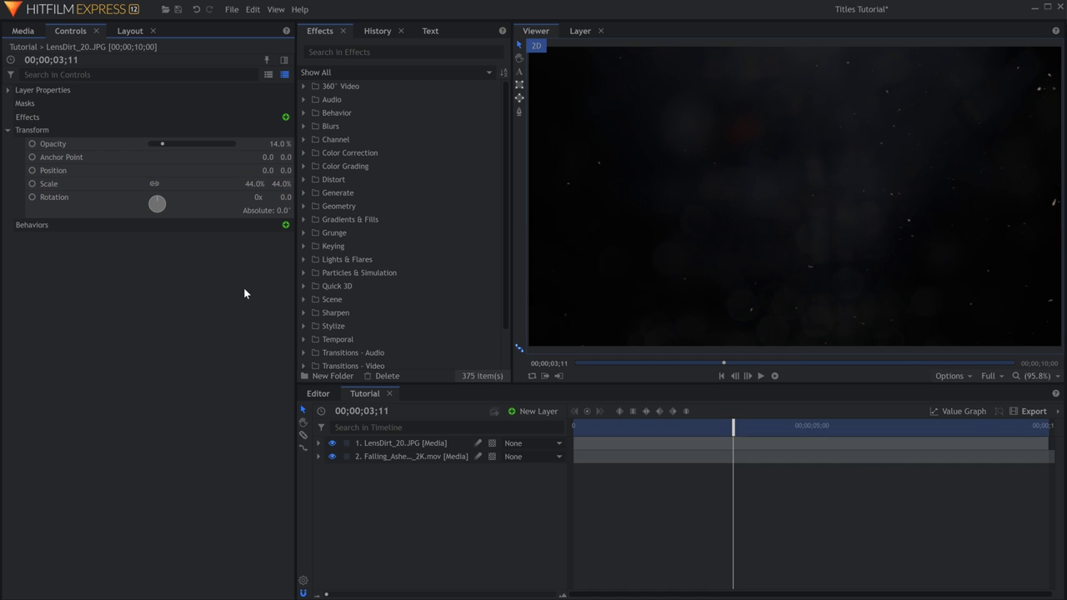
drag(274, 142, 274, 141)
click(249, 267)
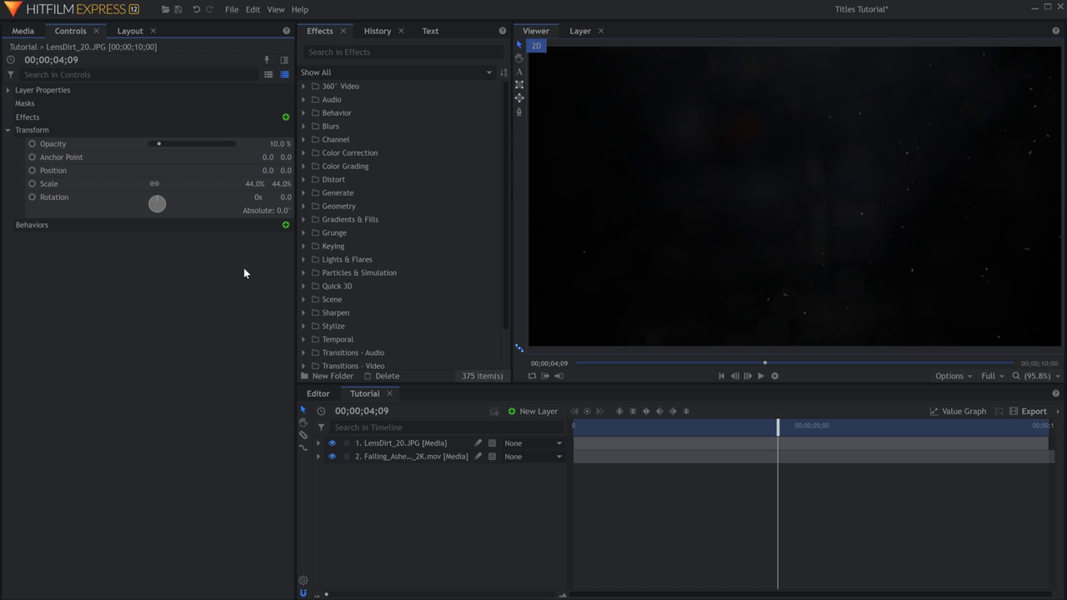
Step: Create a new plane layer and apply the Fractal Noise effect to it
click(534, 412)
click(535, 425)
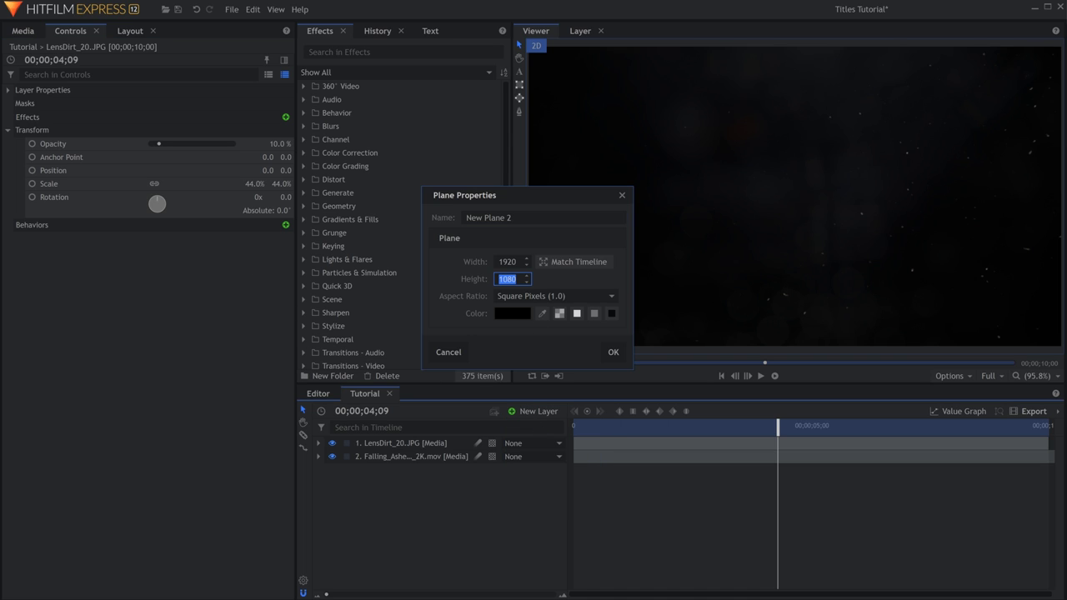
click(615, 353)
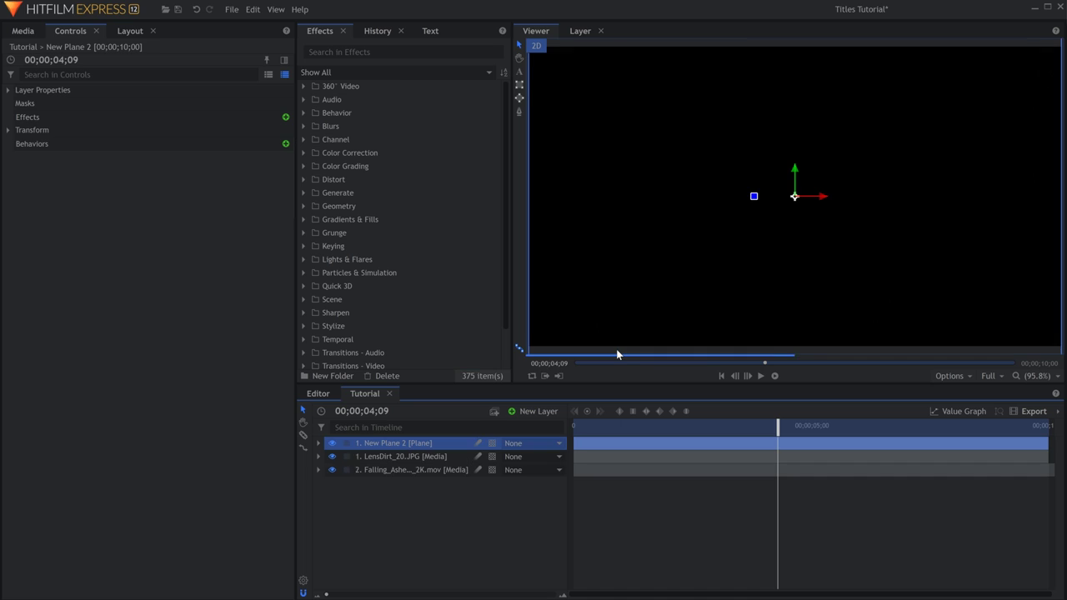
click(392, 52)
text(frac)
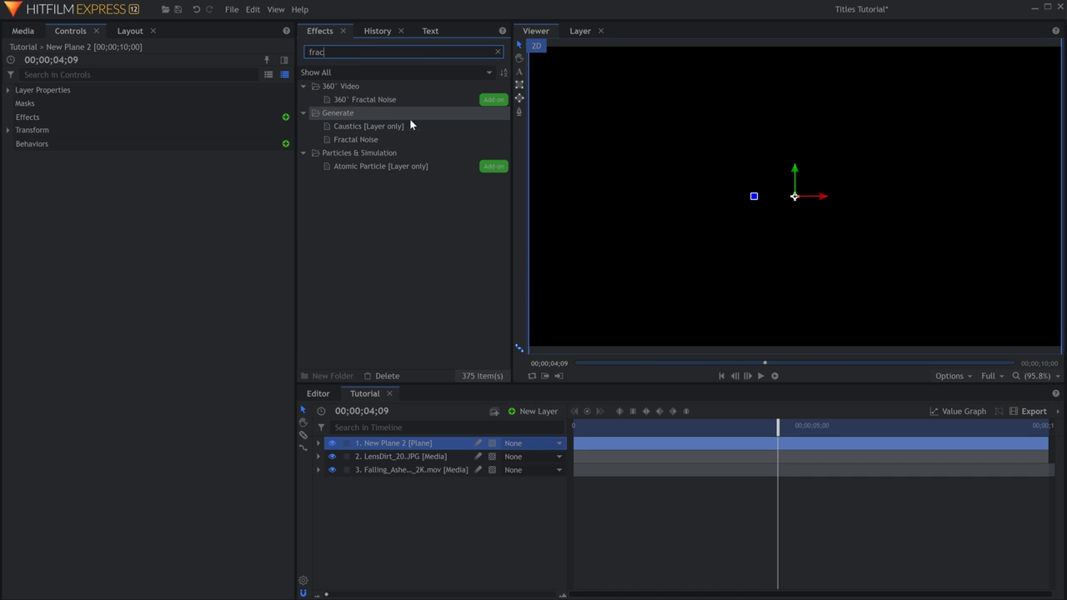
drag(366, 139, 423, 190)
drag(430, 430, 427, 442)
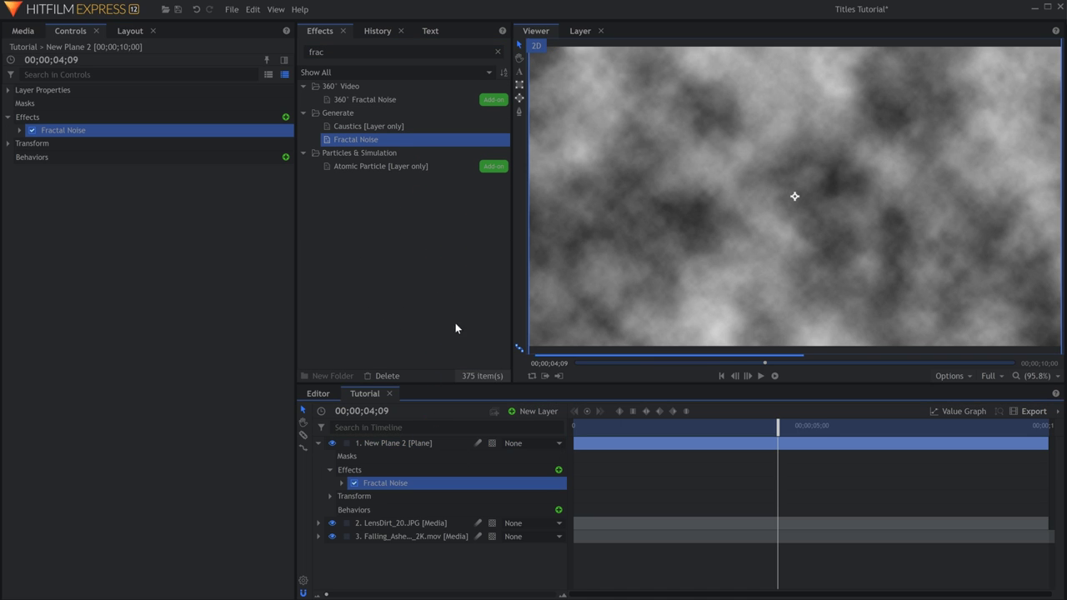
Step: Add the Auto Volumetrics effect to the plane's effects
double_click(400, 51)
text(volum)
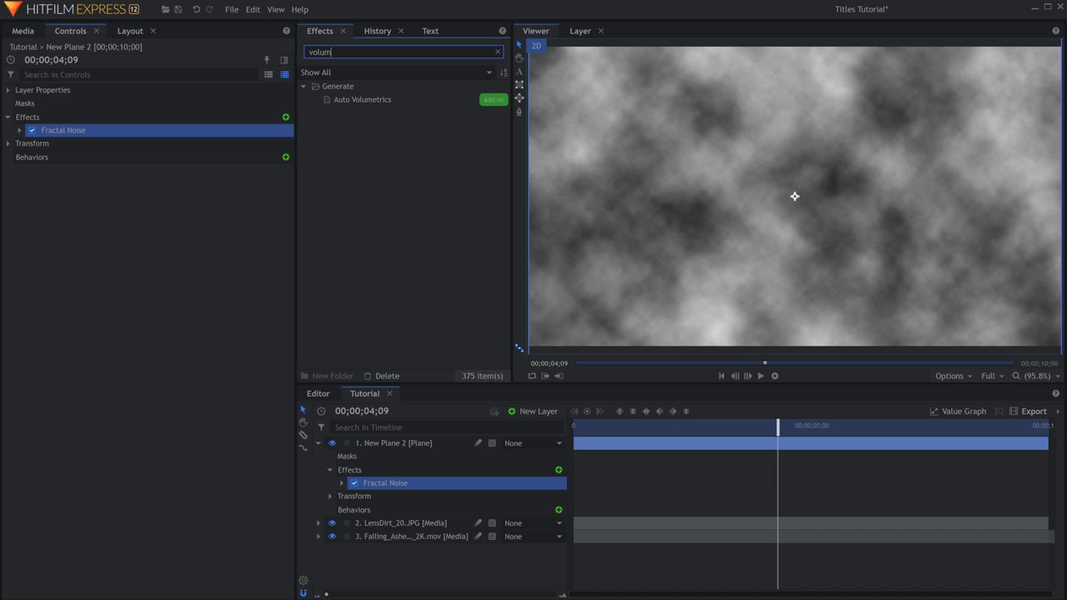
click(392, 99)
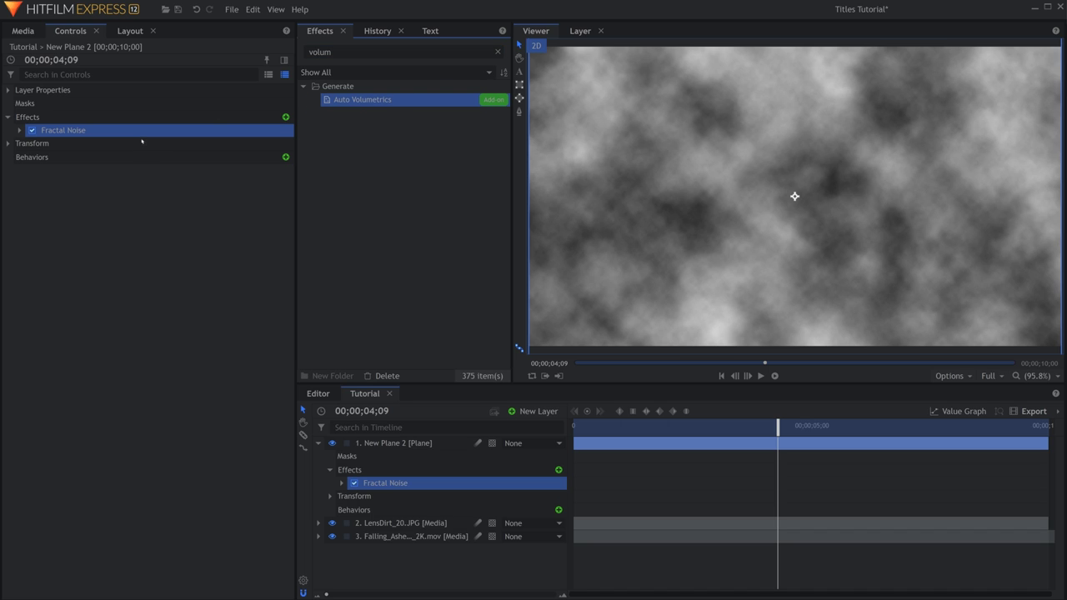
drag(142, 141, 140, 140)
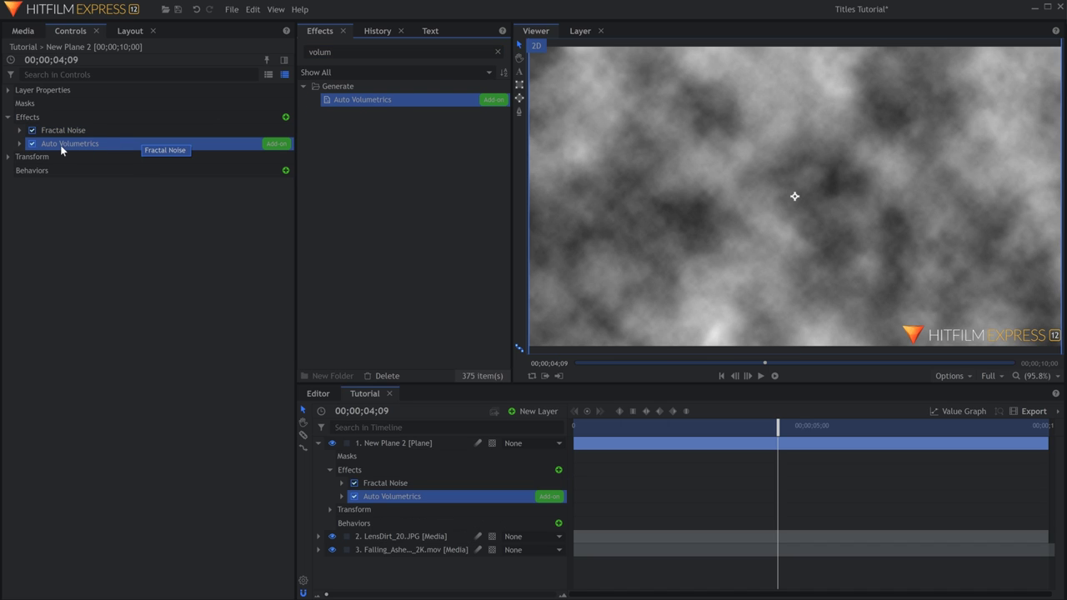
scroll(685, 210, down, 1)
scroll(686, 211, down, 3)
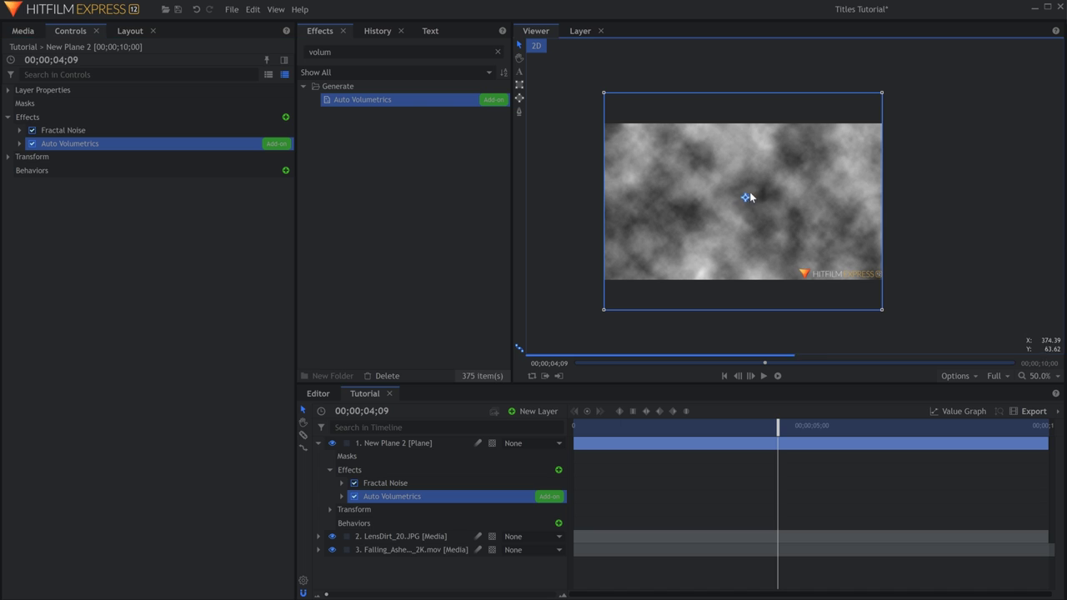
scroll(843, 86, down, 3)
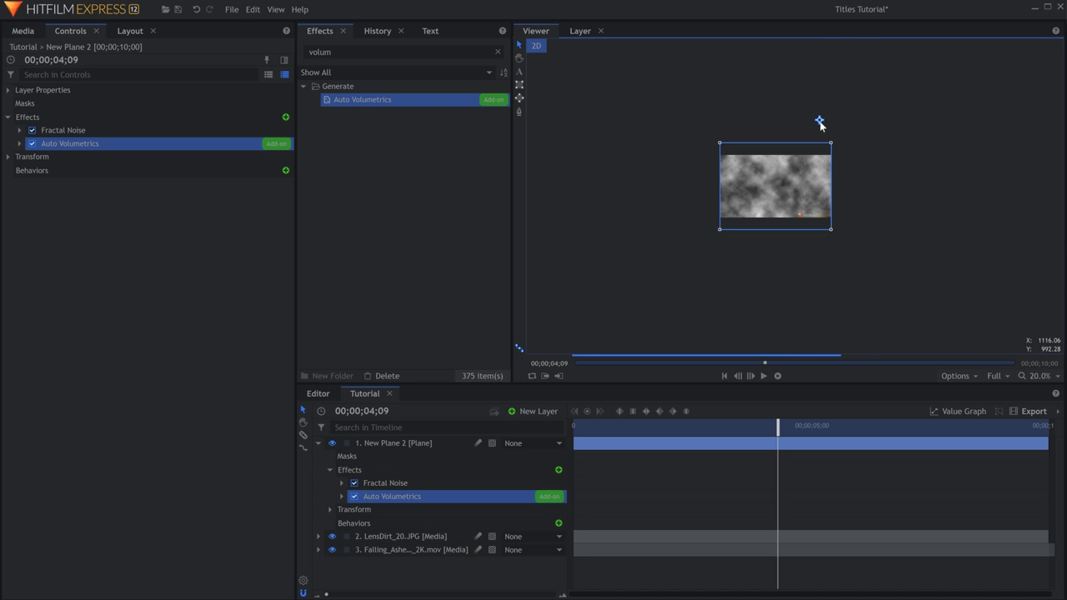
scroll(819, 130, up, 2)
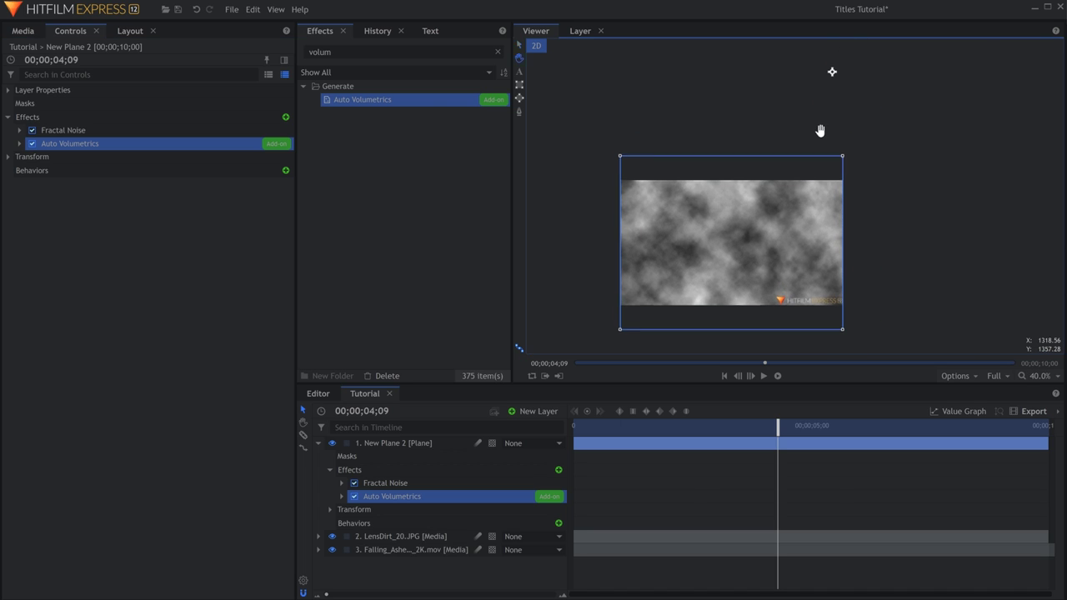
Step: Draw an elliptical mask on the plane above the frame
click(520, 99)
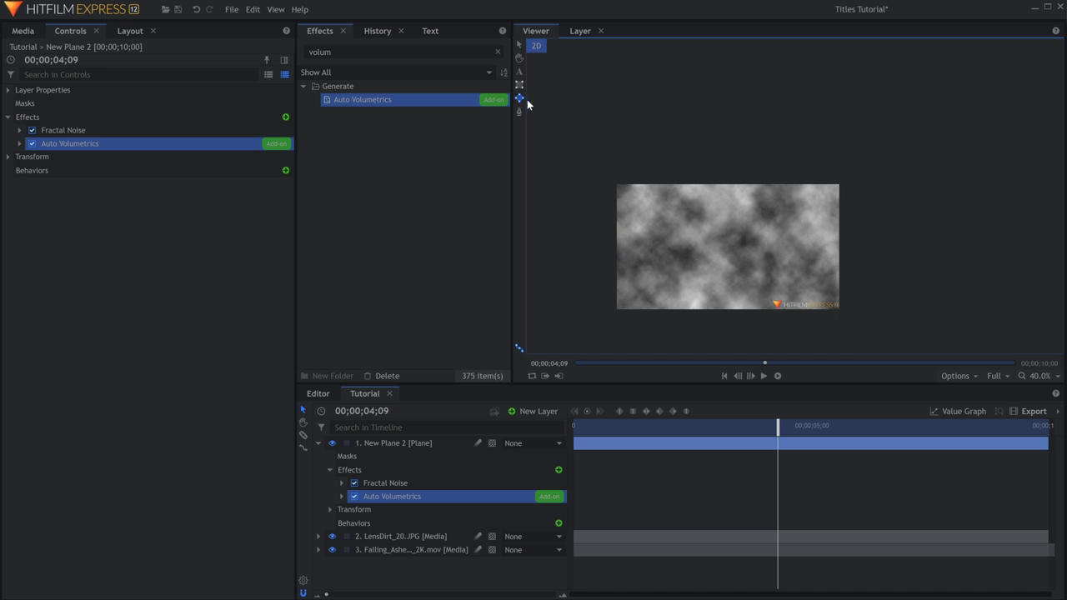
drag(683, 123, 874, 182)
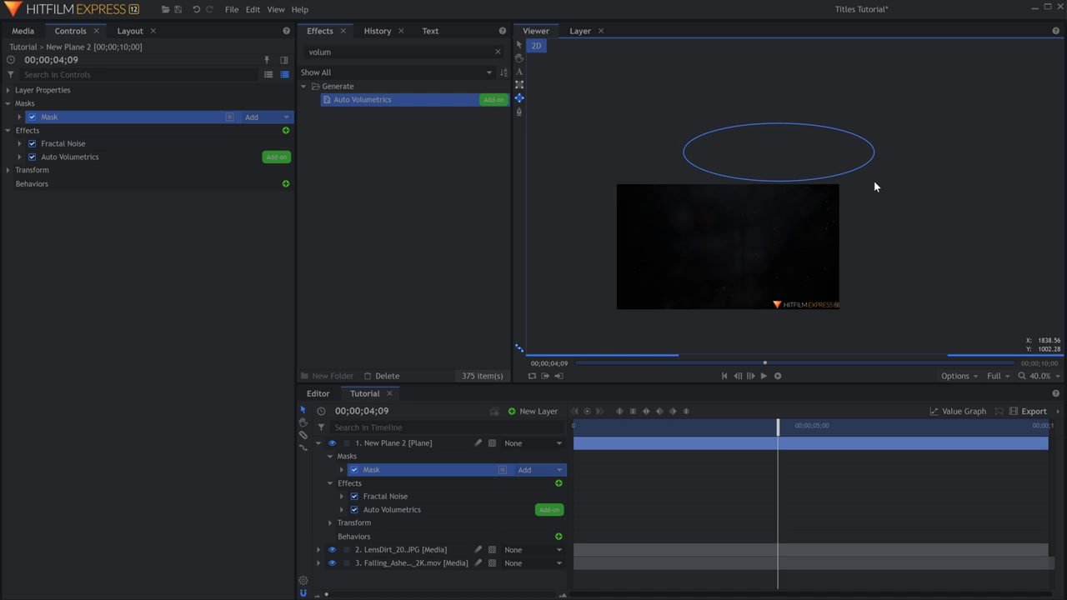
click(519, 45)
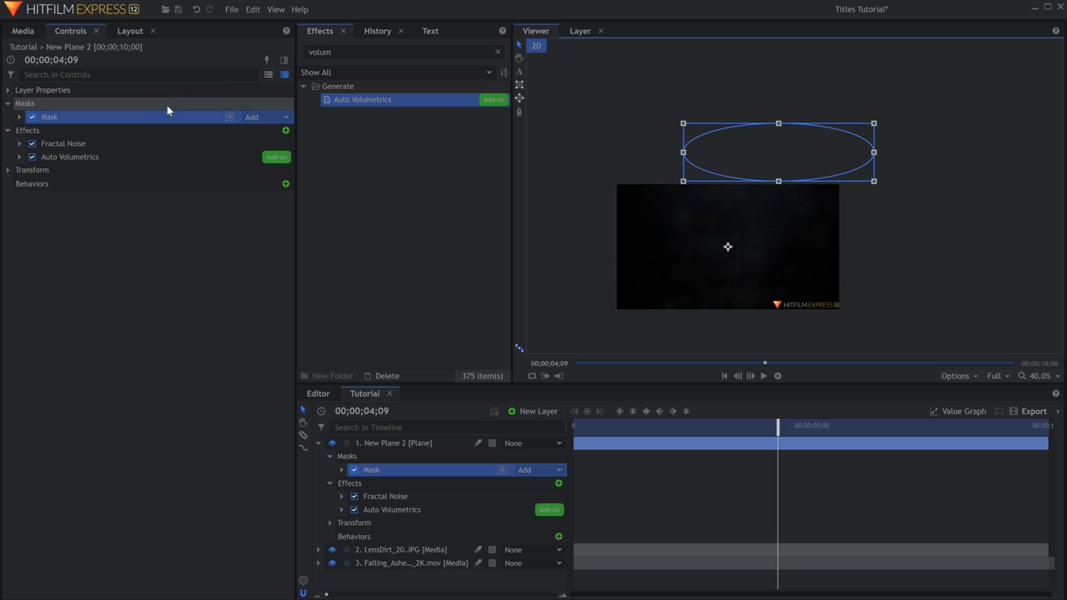
click(106, 146)
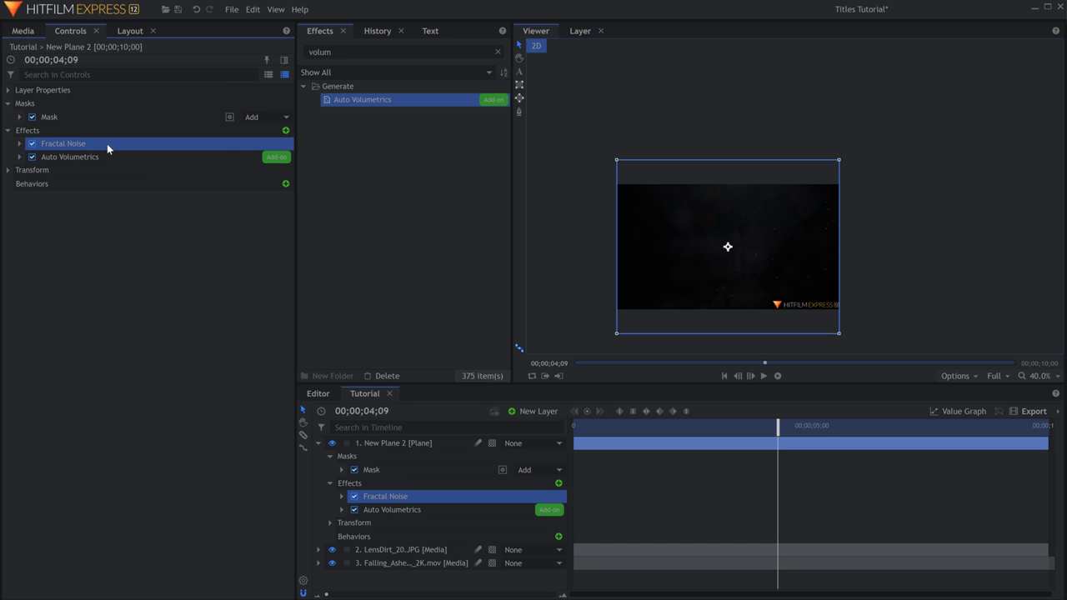
Step: Lower the Auto Volumetrics light source threshold and boost the rays' exposure
click(19, 156)
click(31, 183)
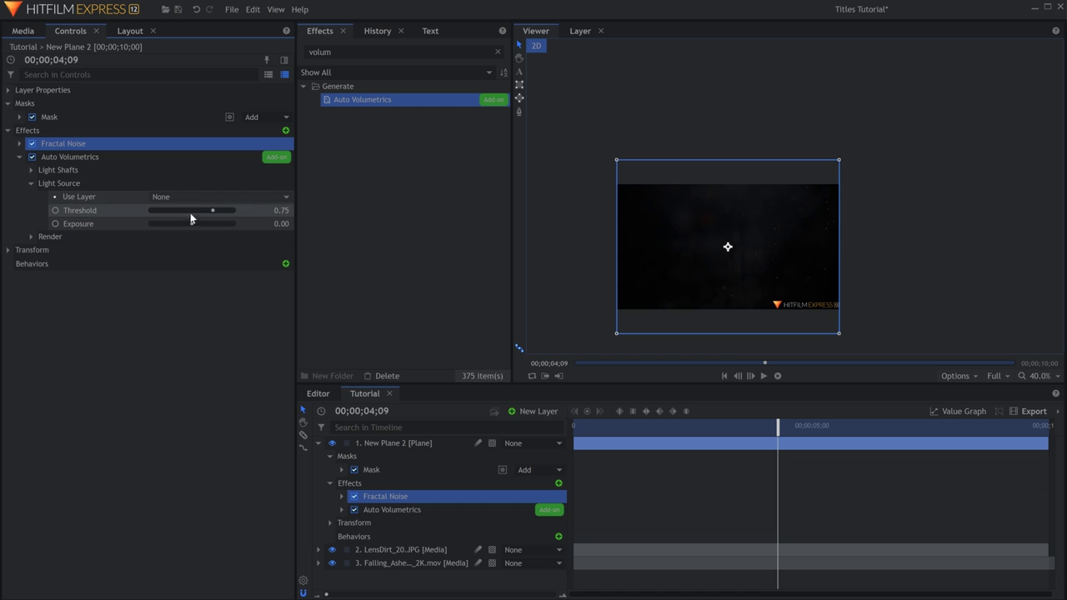
drag(190, 218, 166, 215)
scroll(657, 288, up, 2)
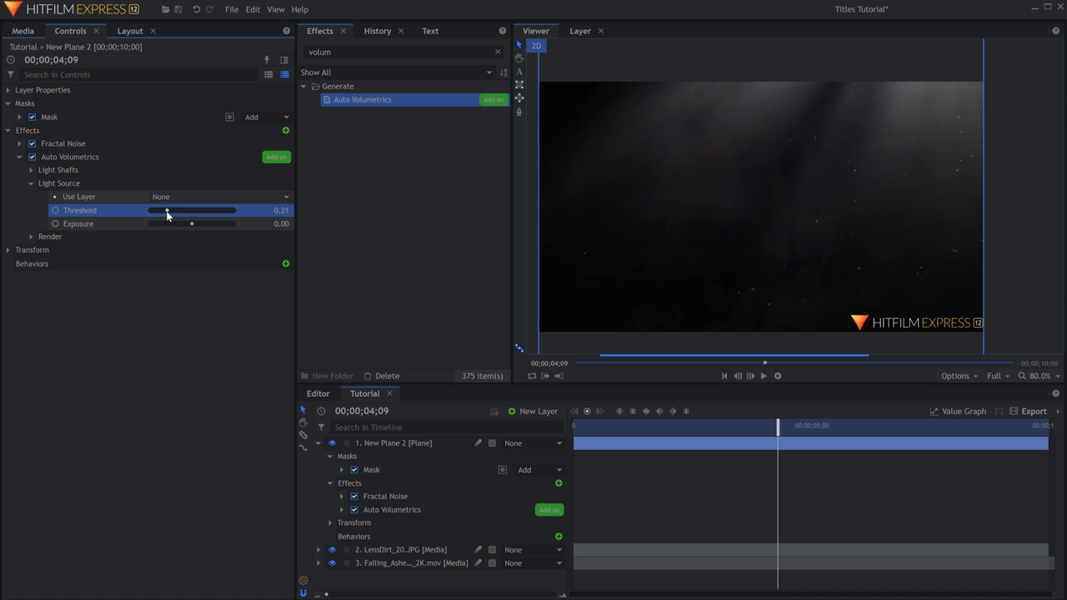
click(31, 237)
mouse_move(193, 253)
mouse_down()
mouse_move(207, 256)
mouse_move(191, 259)
mouse_up()
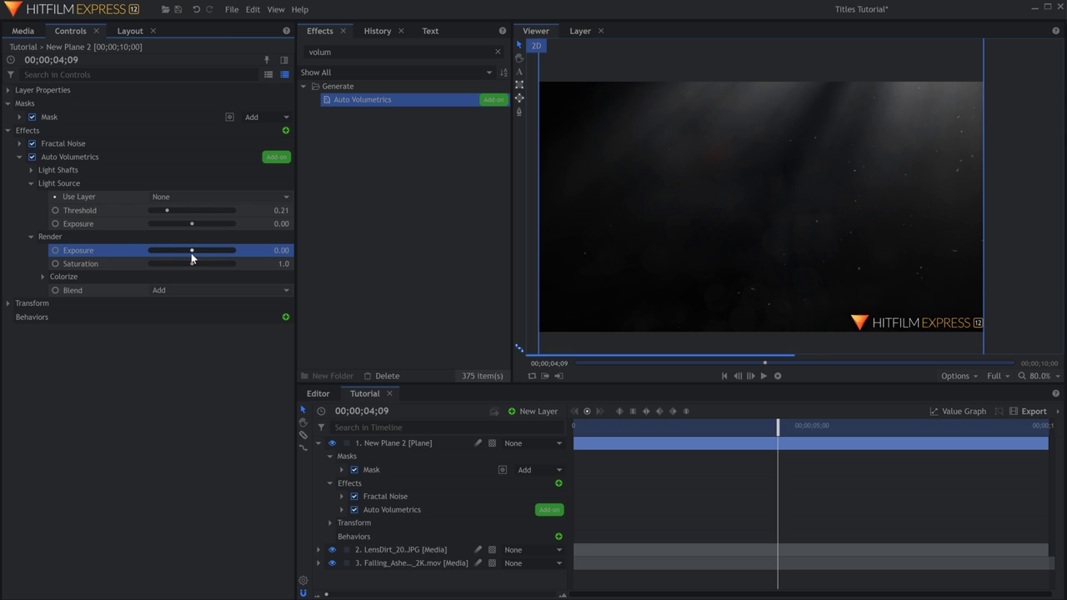
click(19, 157)
Step: Adjust the Fractal Noise seed, raise influence to about 88%, keyframe Seed, and preview
click(19, 144)
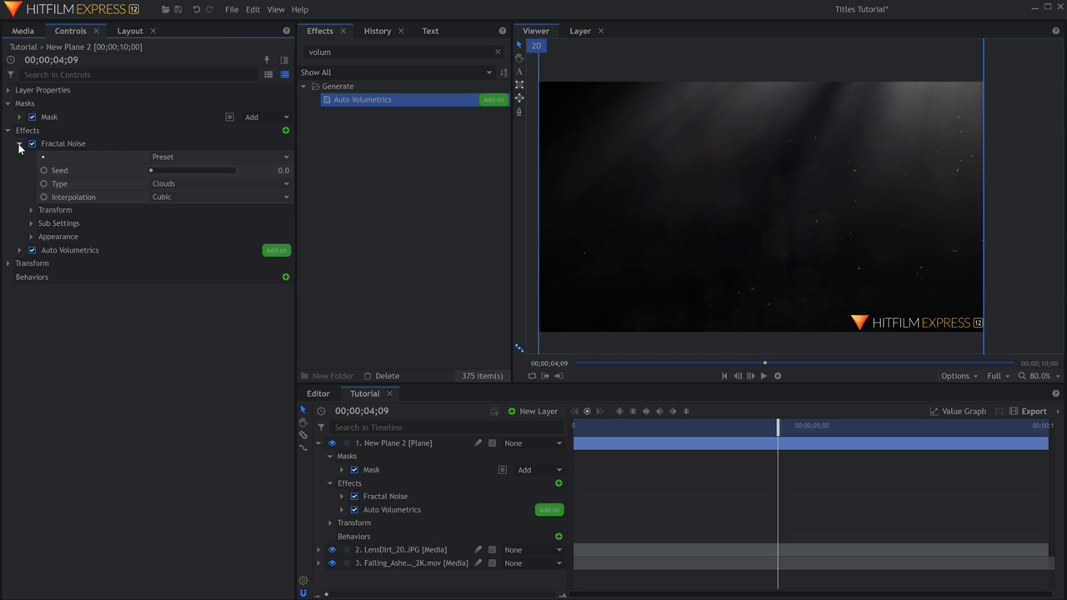
mouse_move(154, 170)
mouse_down()
mouse_move(165, 173)
mouse_move(137, 178)
mouse_up()
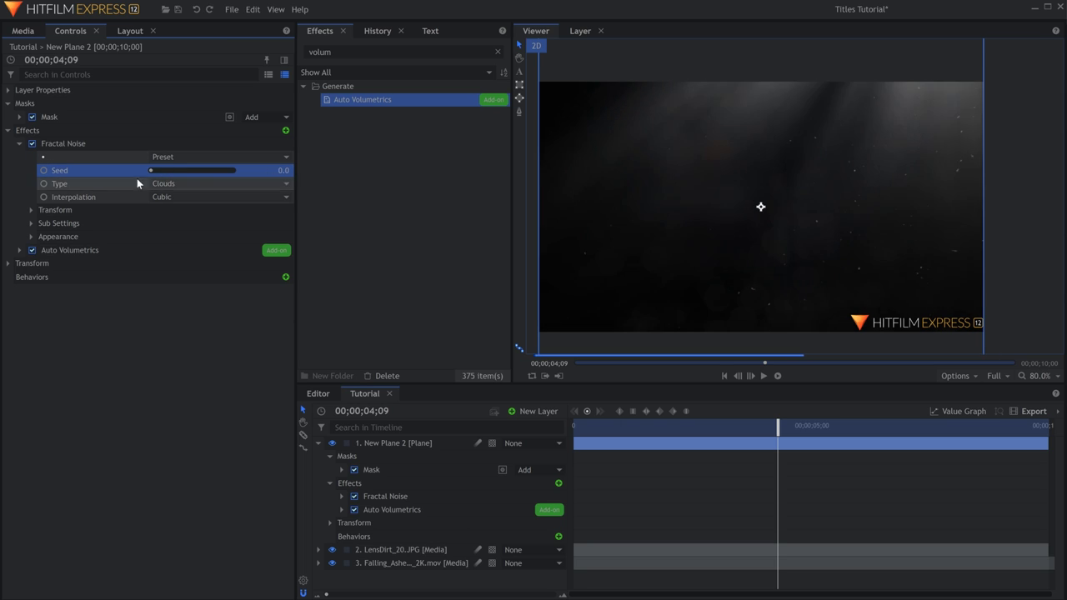
click(34, 222)
drag(200, 252, 223, 253)
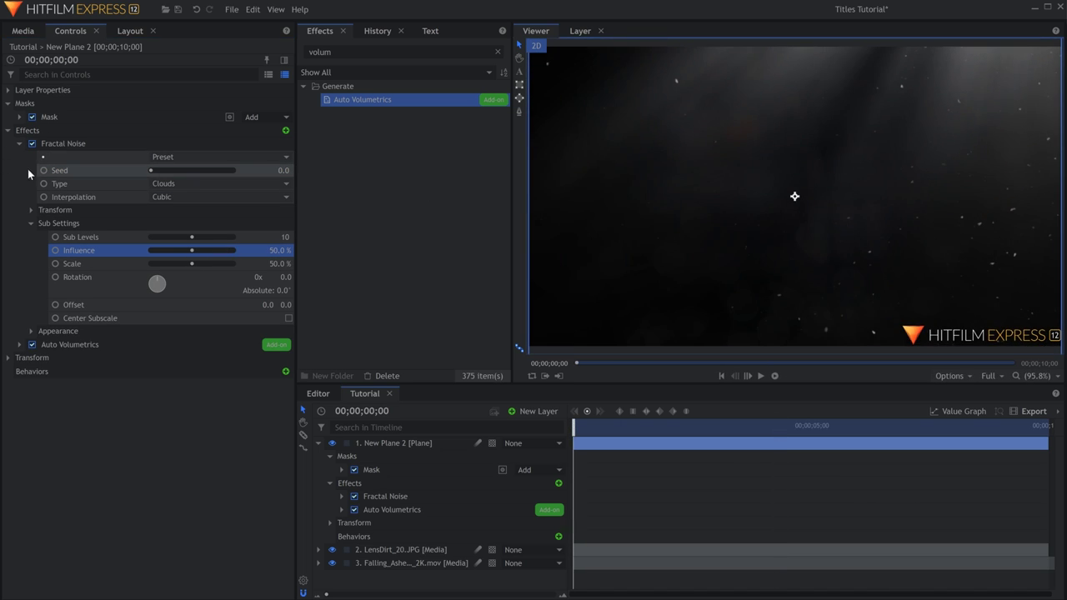
click(43, 170)
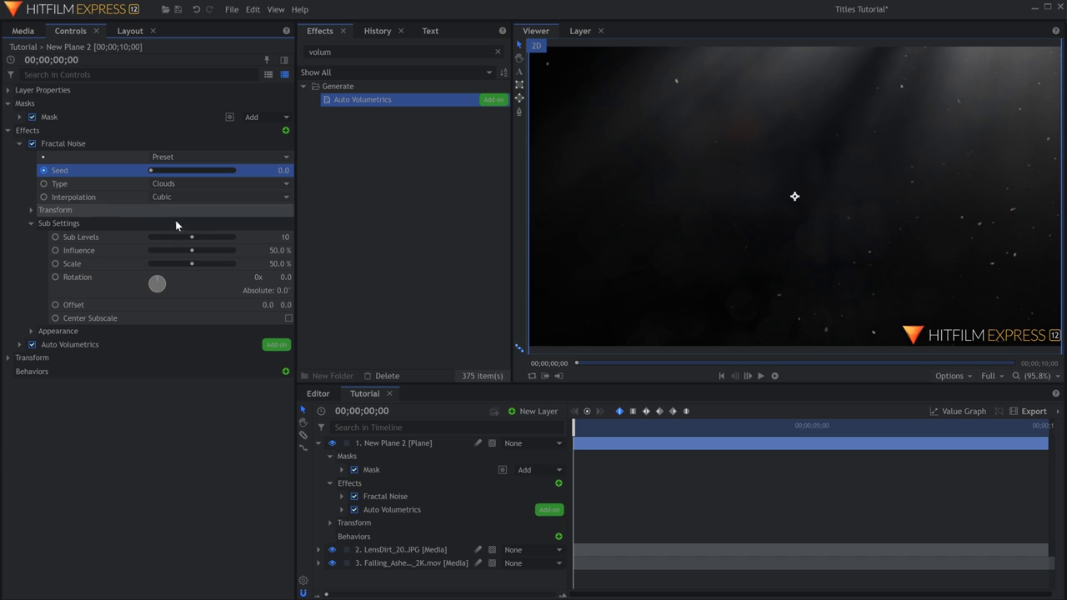
drag(607, 425, 1047, 426)
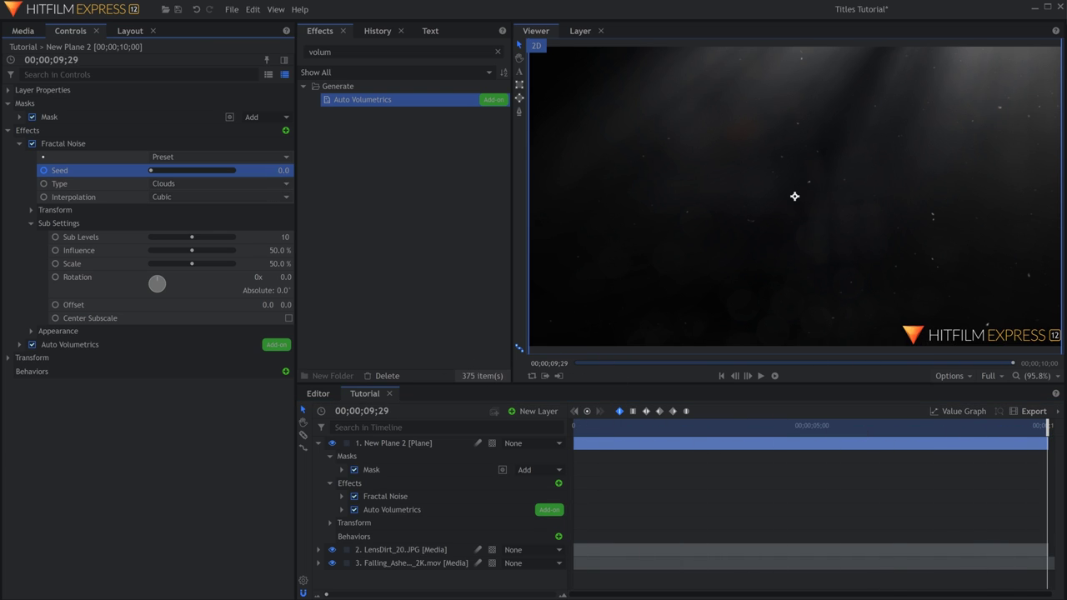
key(Home)
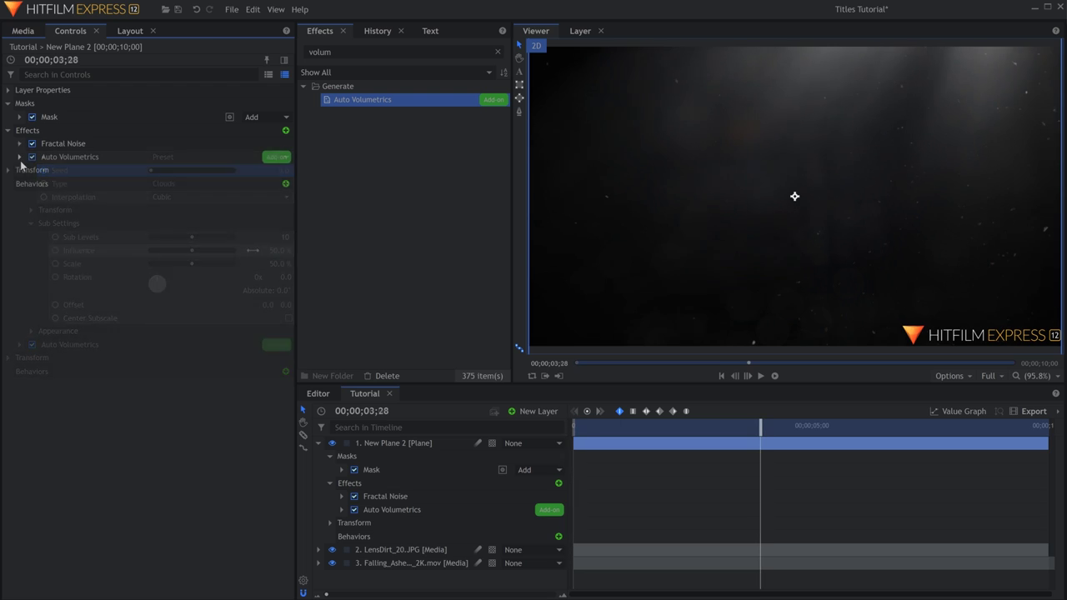
Step: Tint the volumetric rays pale warm yellow (#ffe0a0) at 35% colorize amount
click(43, 276)
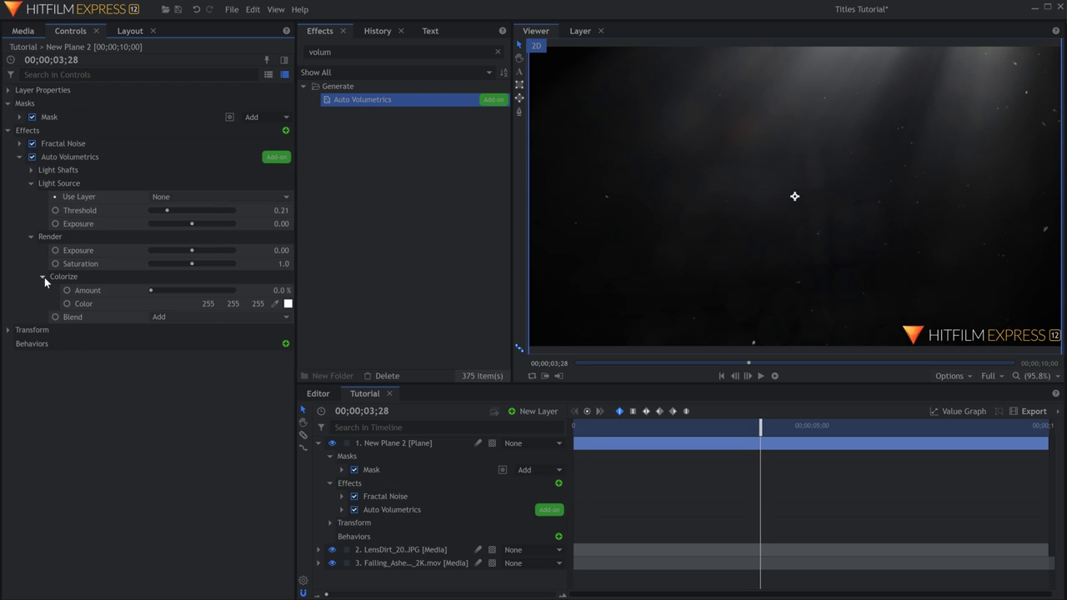
click(288, 303)
click(625, 267)
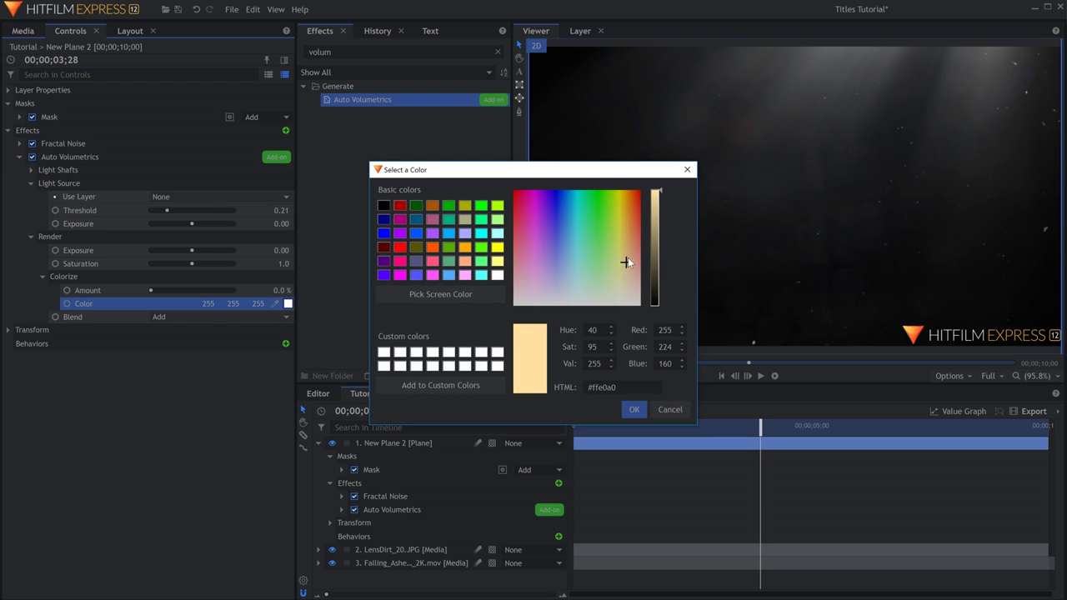
key(Return)
drag(150, 292, 179, 291)
click(542, 410)
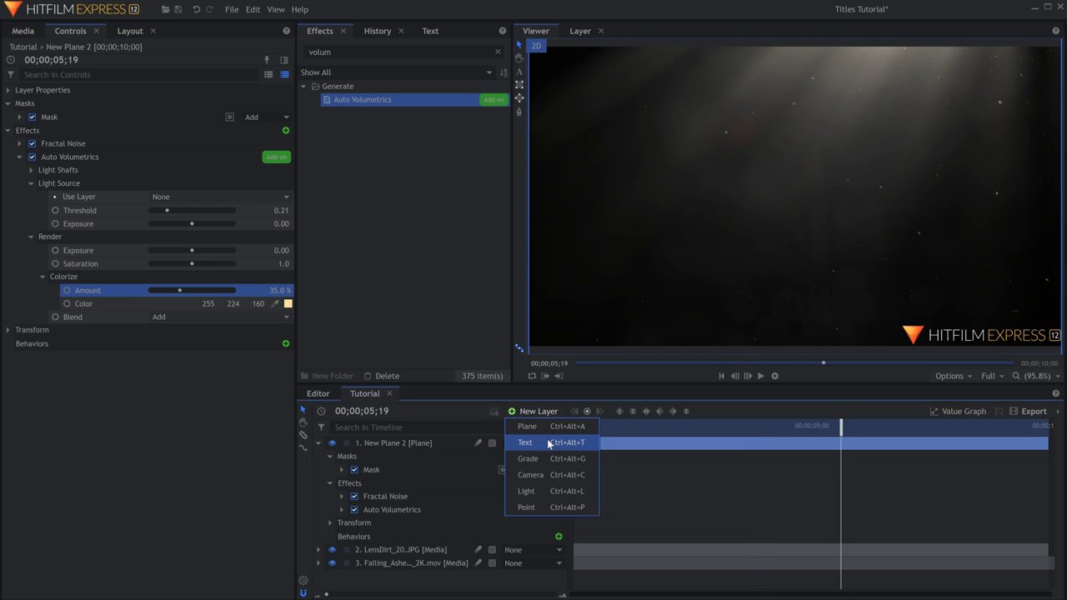
Step: Add a text layer reading 'GAME OF THRONES' and select all its text
click(548, 442)
text(GAM)
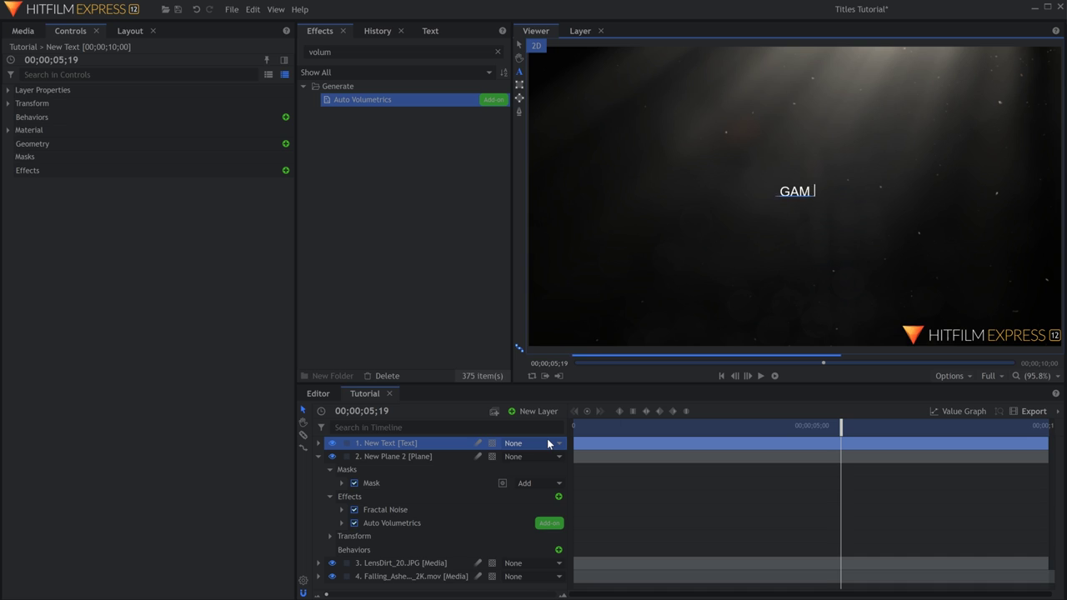
text(E OF THRONES)
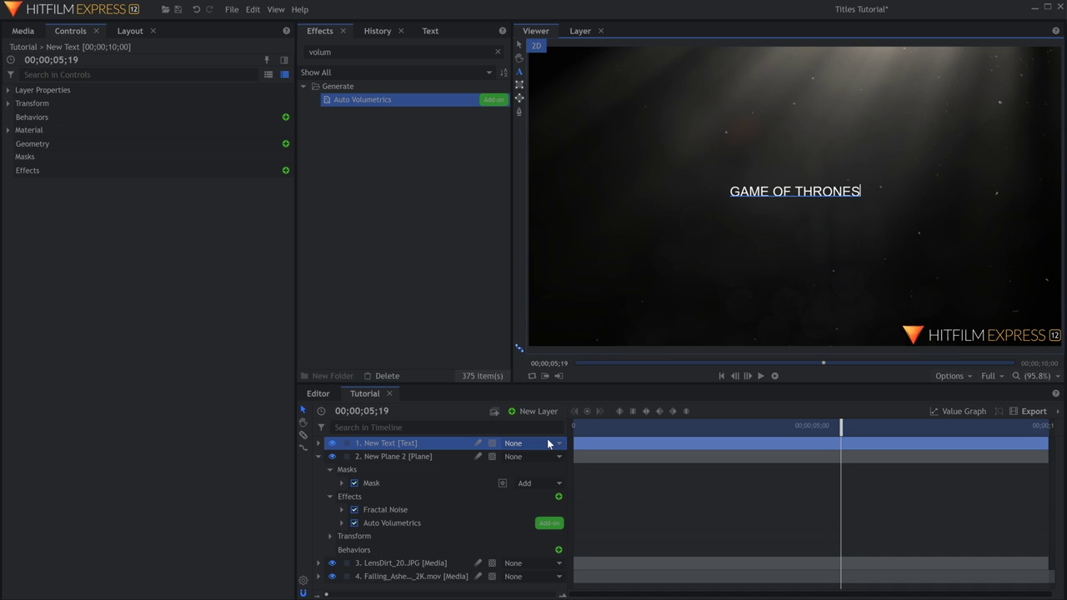
key(ctrl+a)
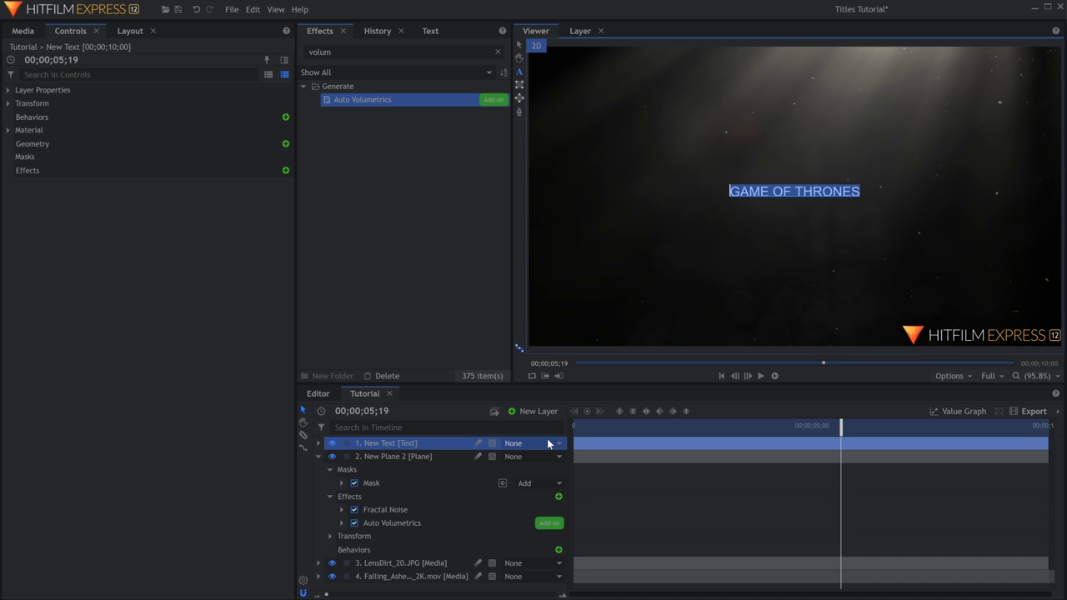
Step: Set the title to the Cinzel font, size 144, in light grey #ababab
click(430, 32)
click(400, 79)
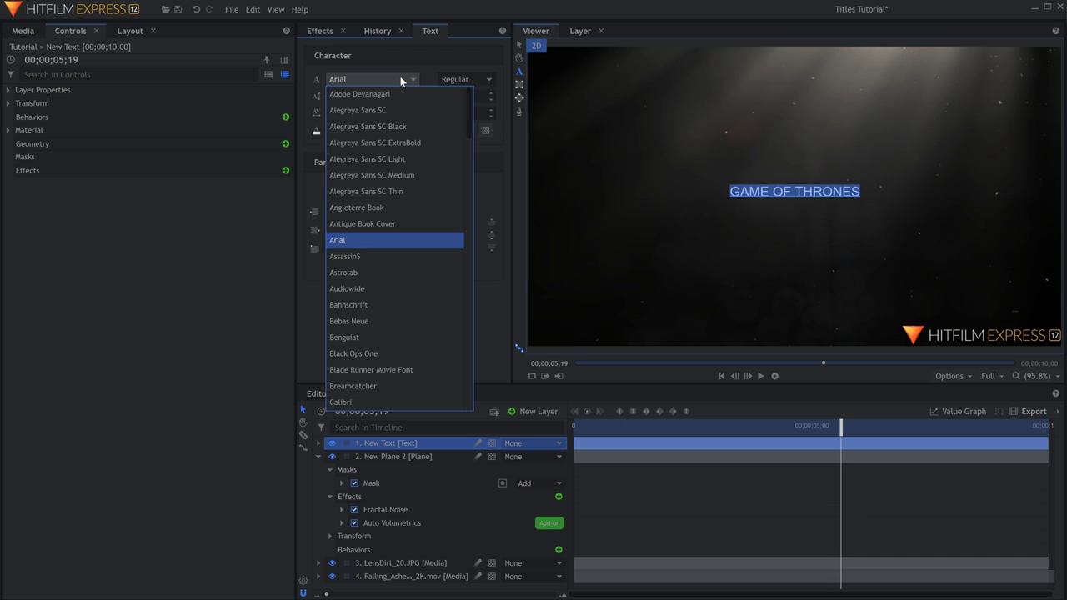
scroll(399, 215, down, 1)
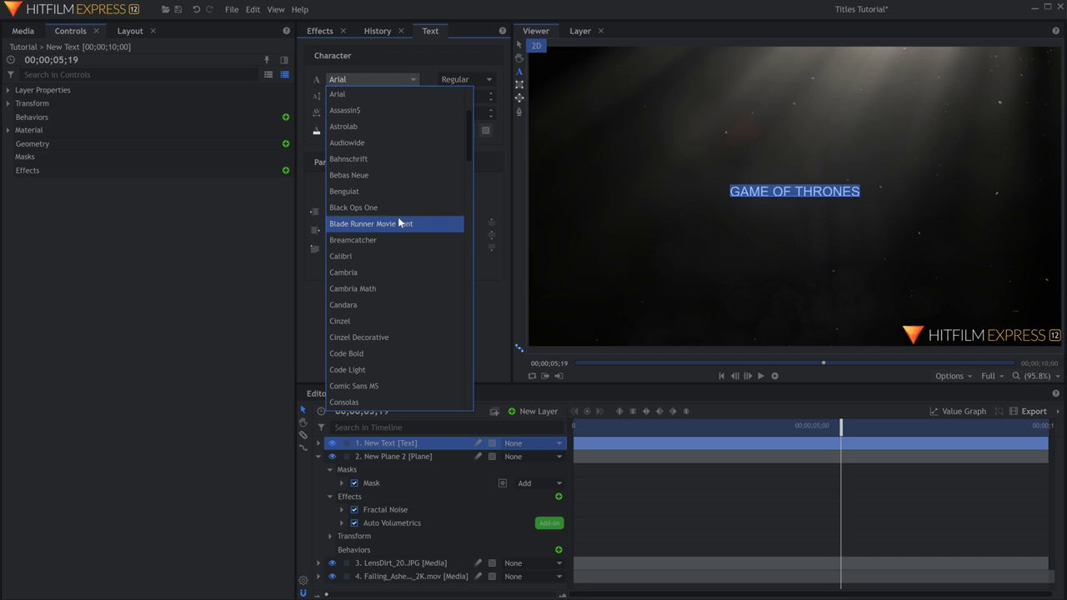
click(393, 319)
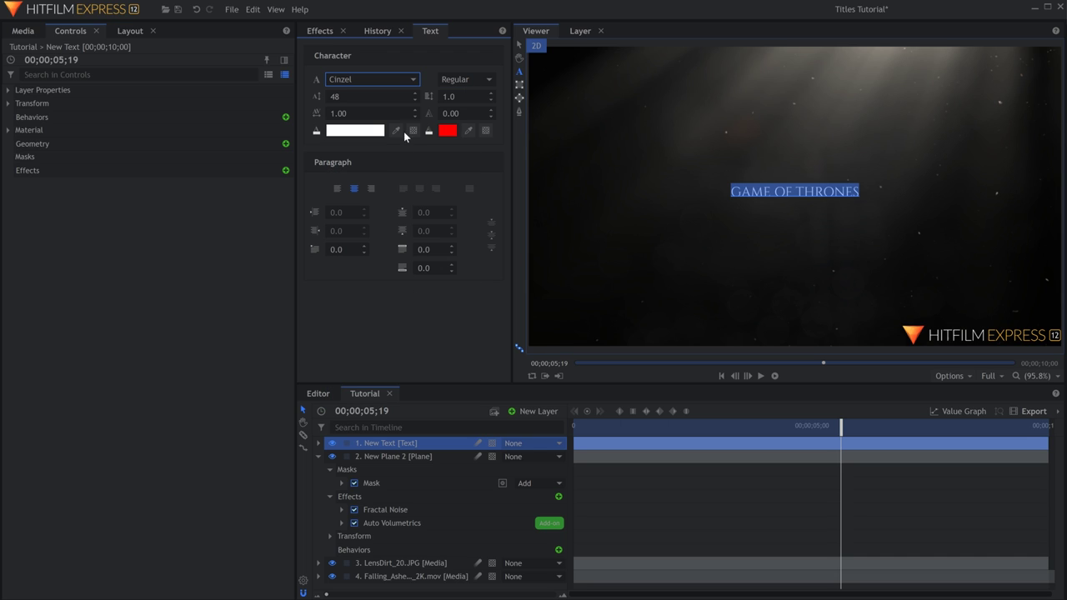
drag(369, 96, 417, 96)
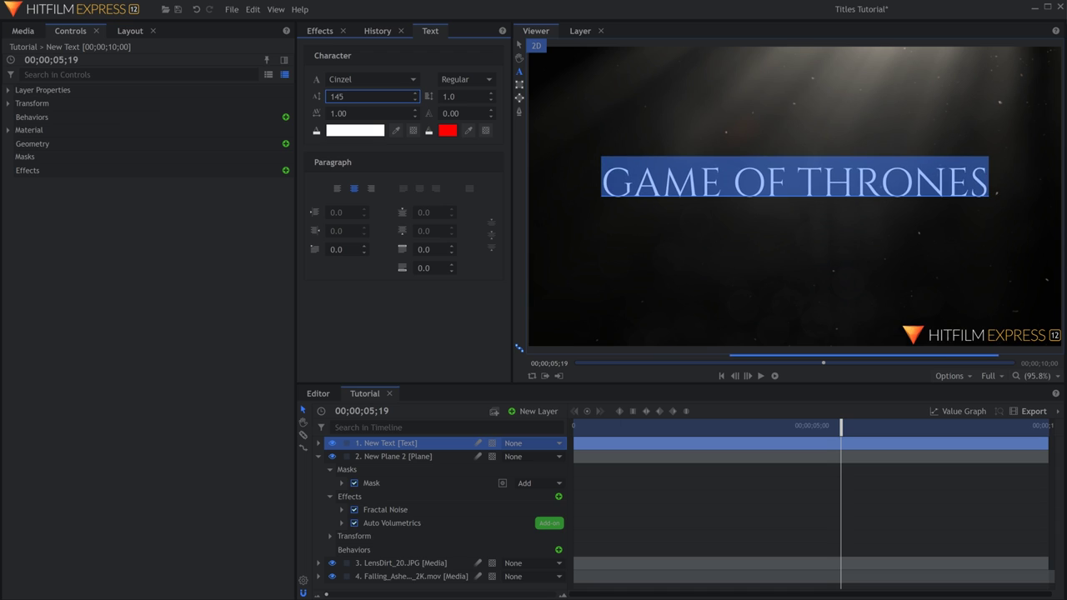
click(355, 131)
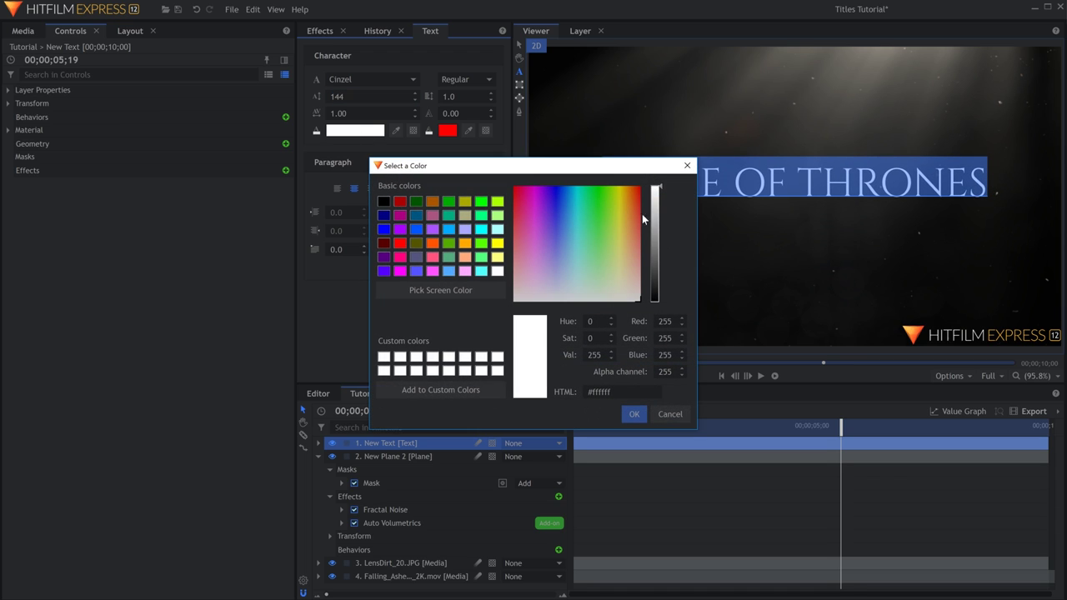
drag(655, 210, 658, 227)
click(633, 414)
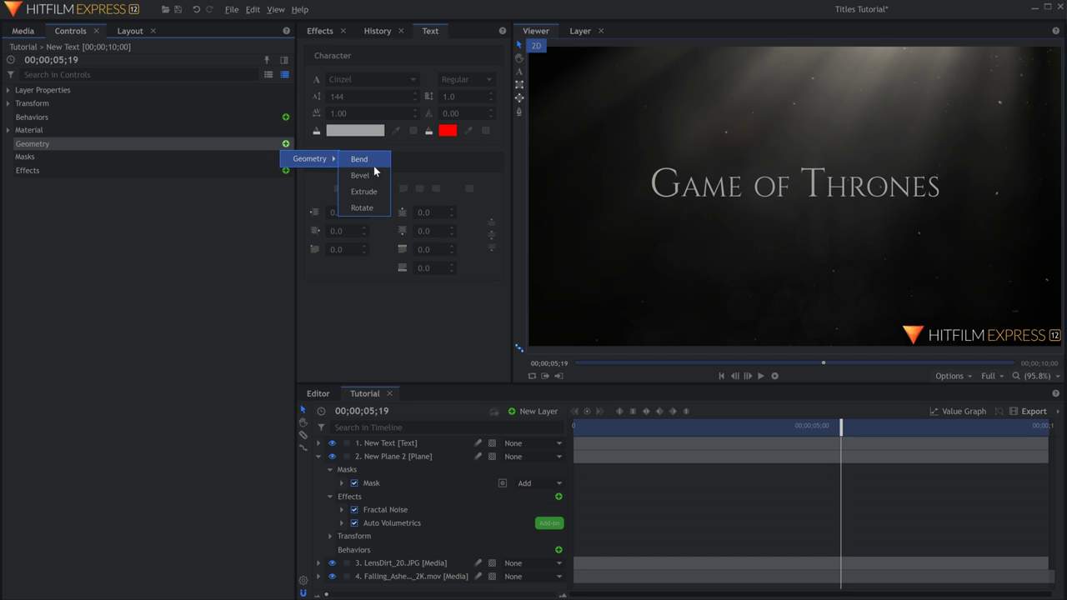
Step: Add an Extrude effect to the title with 15 px depth and internal edges
click(377, 191)
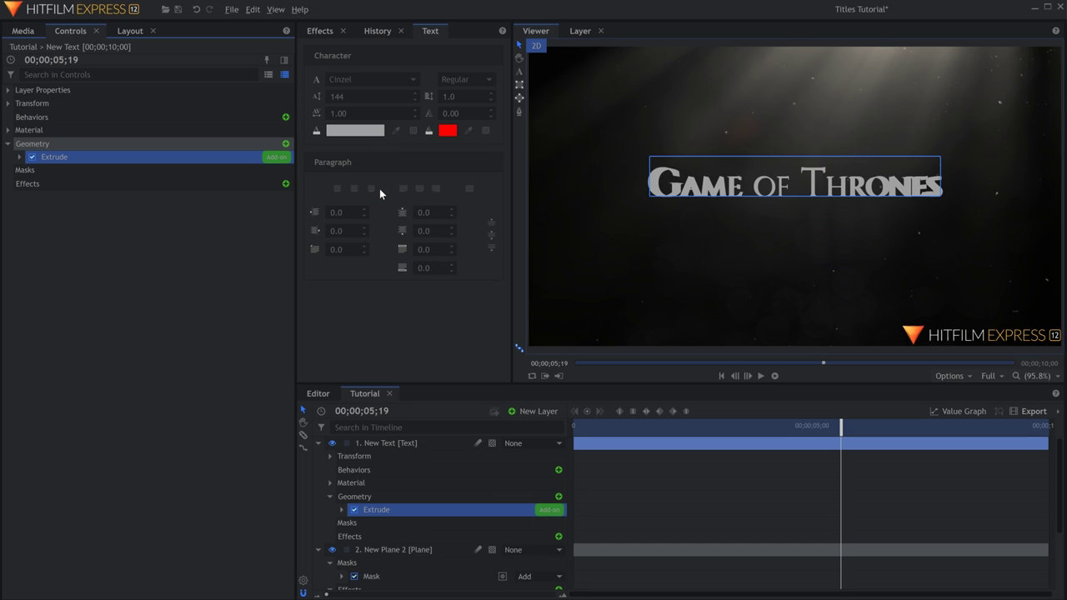
click(251, 222)
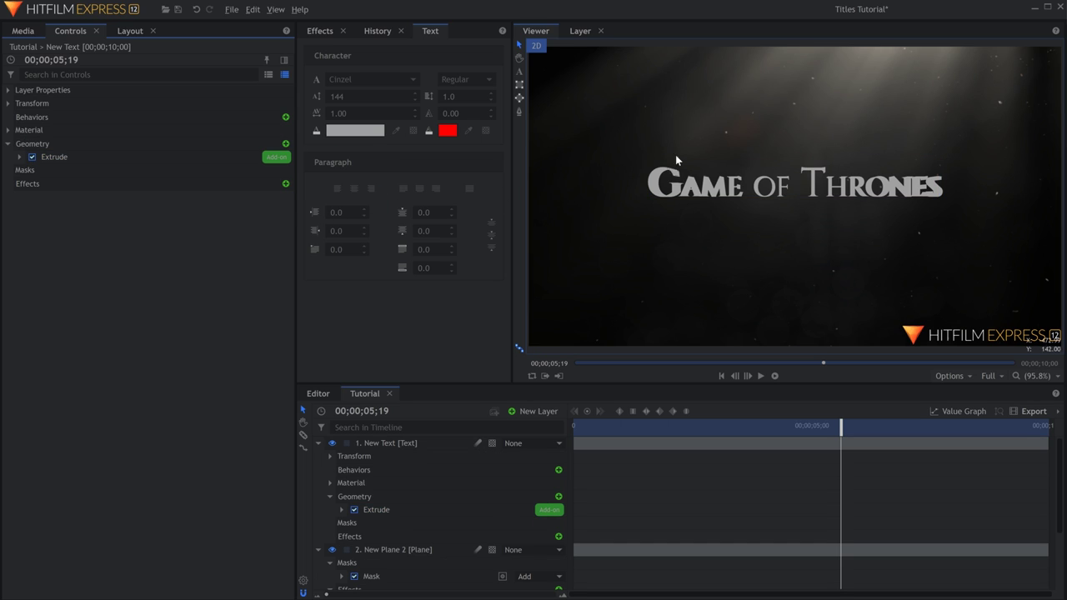
scroll(803, 193, up, 5)
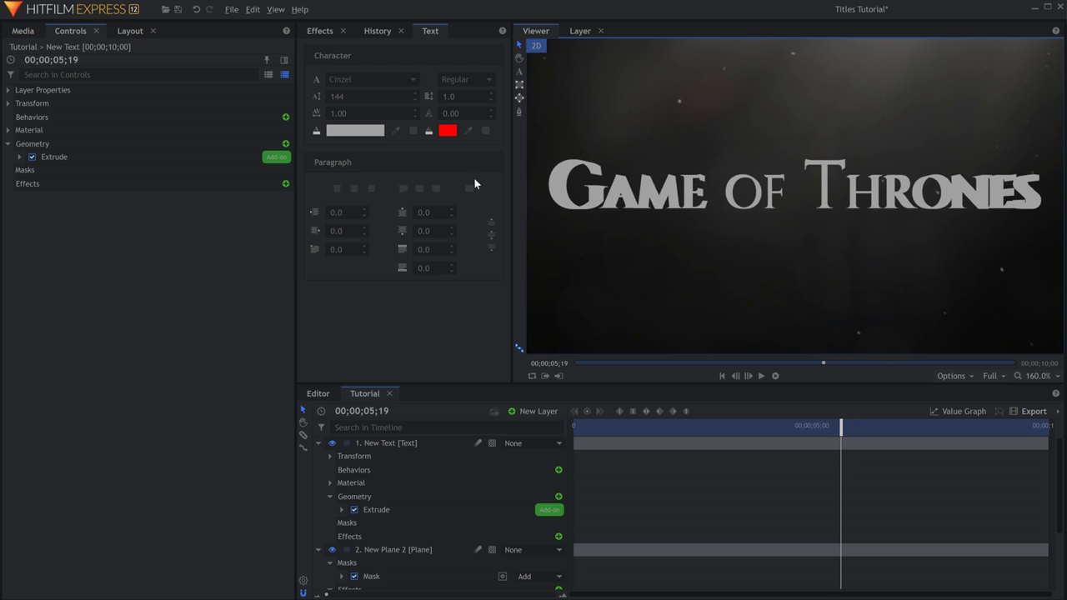
click(19, 157)
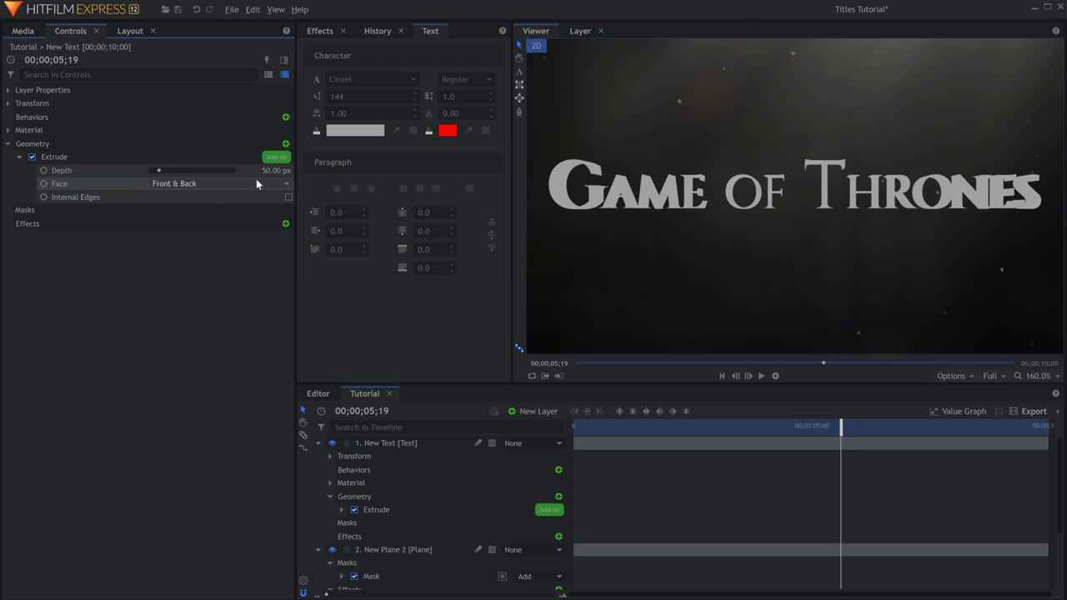
click(276, 170)
key(Return)
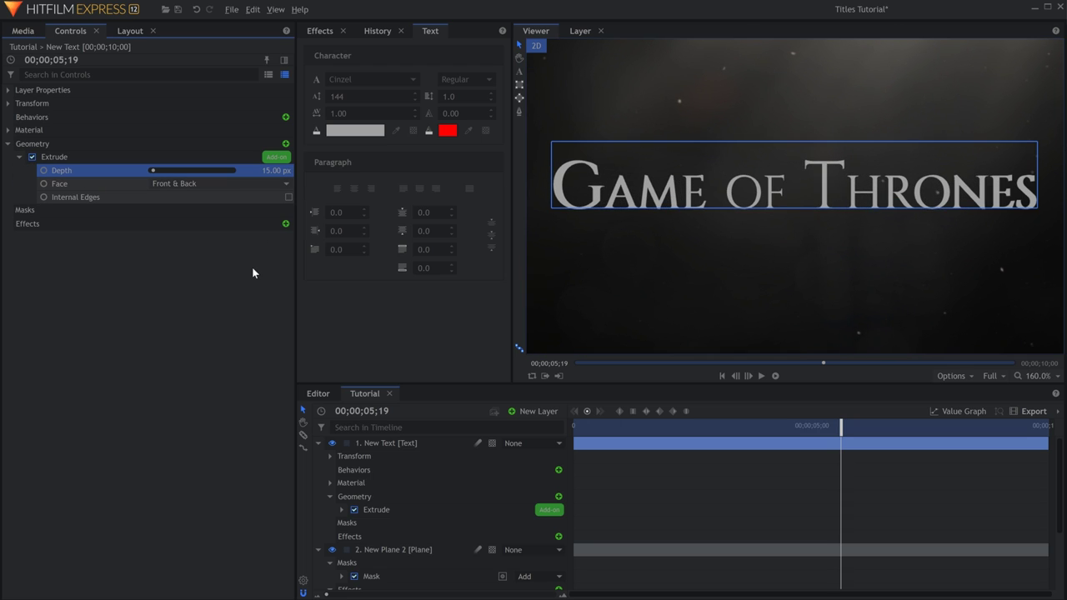
Step: Collapse the Extrude settings and set the viewer zoom to Scale to Fit
click(257, 255)
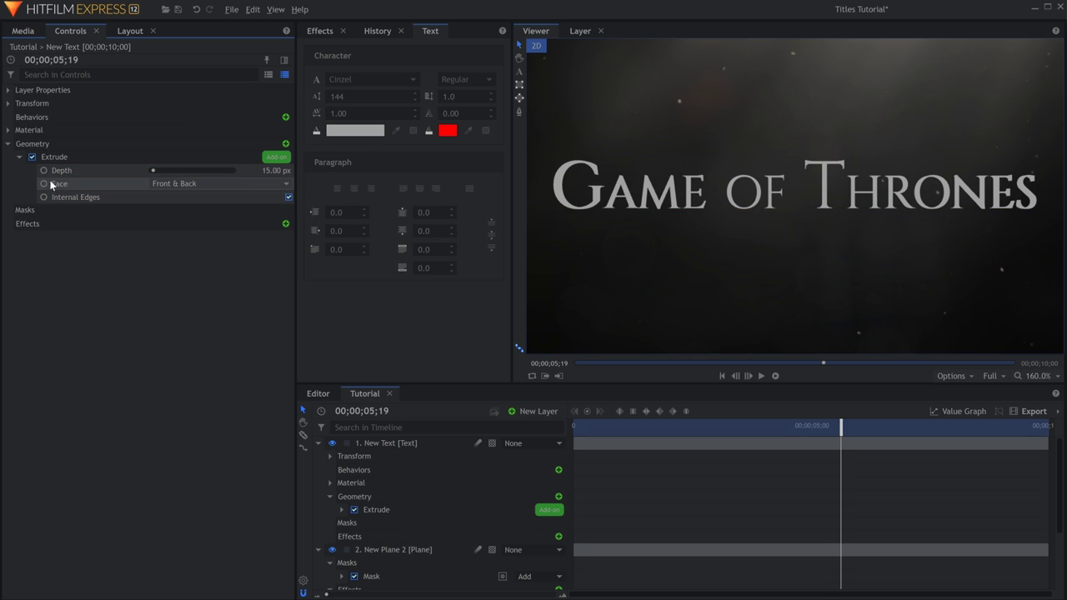
click(19, 158)
click(1031, 375)
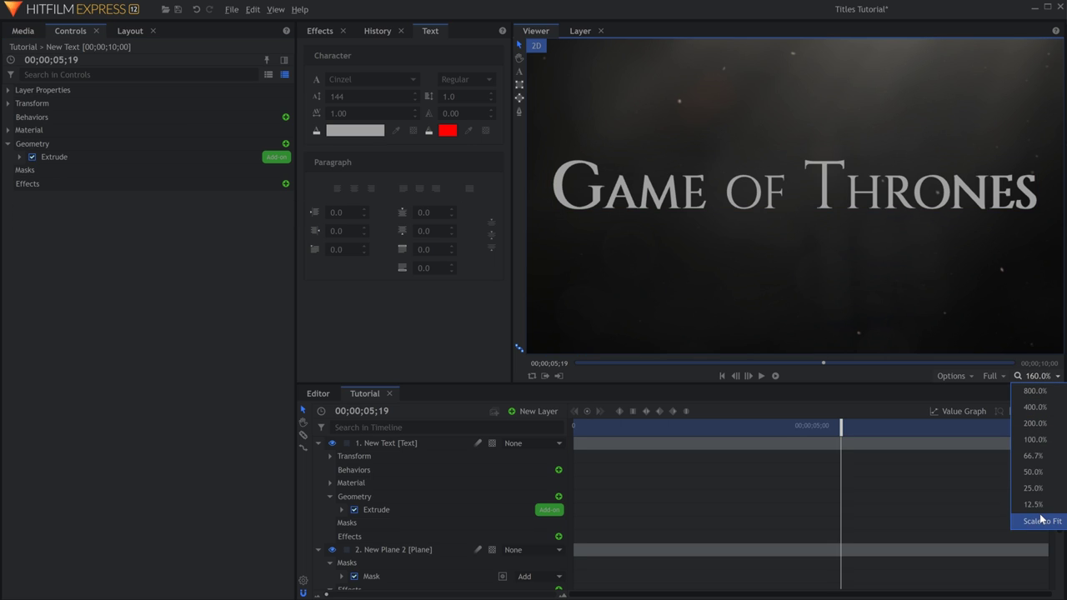
click(1036, 516)
Step: Add a new light layer and drag it up above the title
click(525, 411)
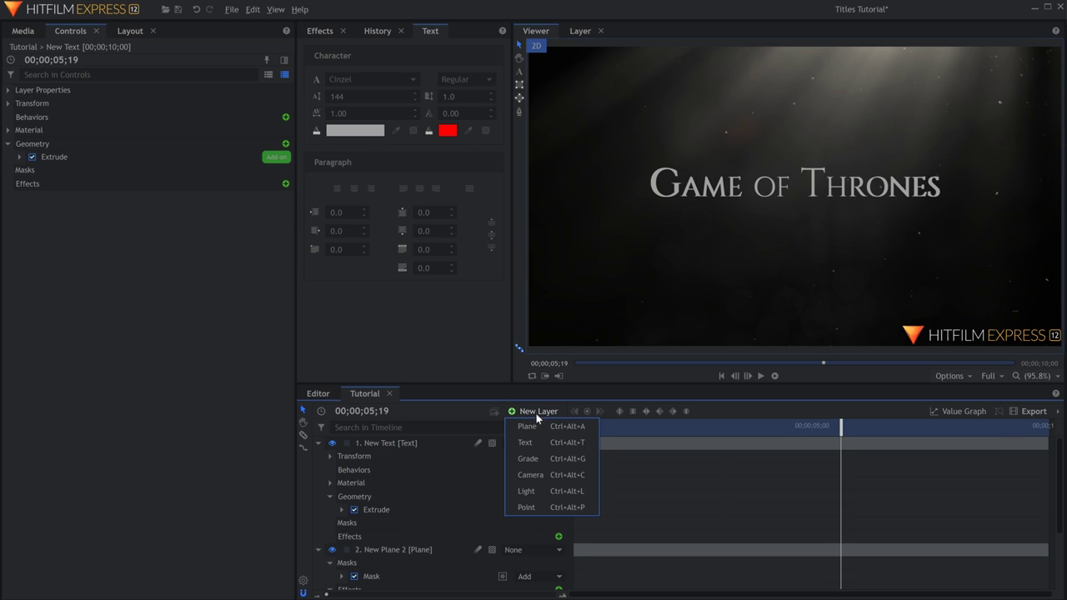
click(551, 492)
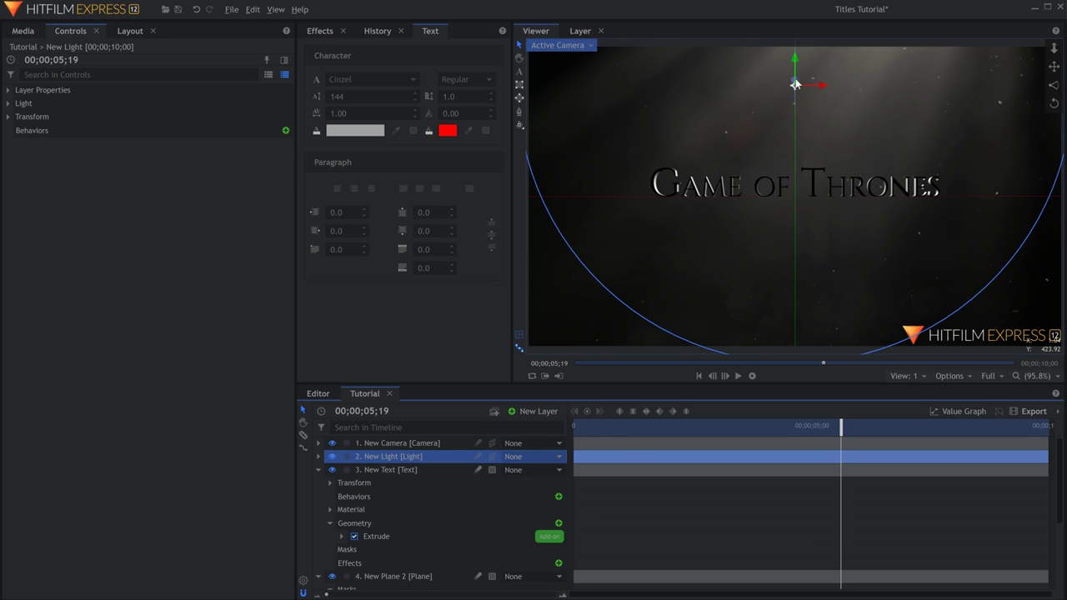
drag(794, 84, 817, 48)
Step: Set the title's Environment Map to Use Layer with the LensDirt_20.JPG layer
click(318, 470)
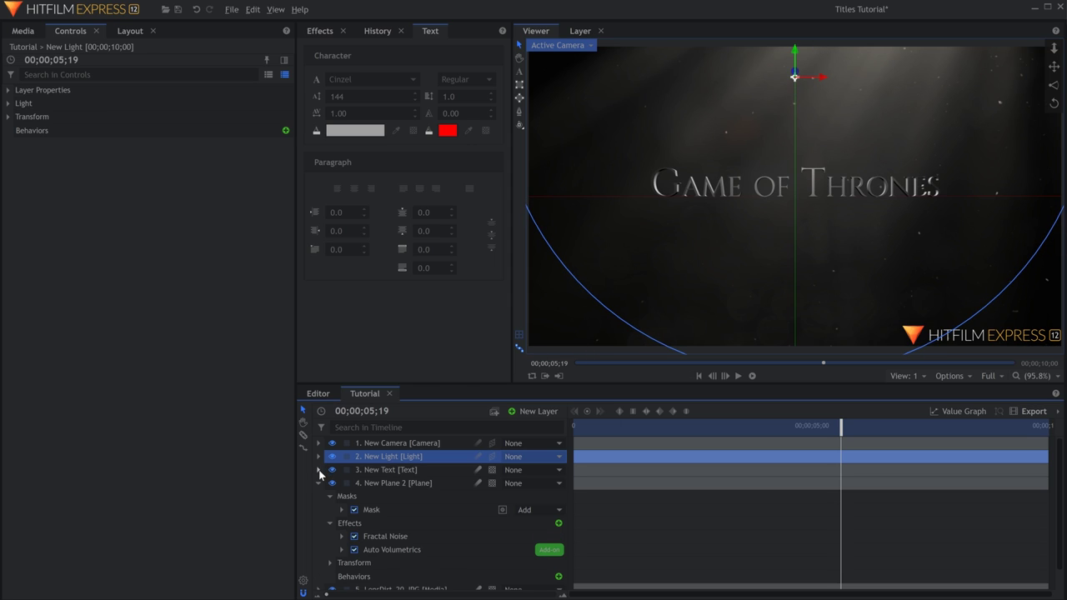
click(319, 483)
click(397, 471)
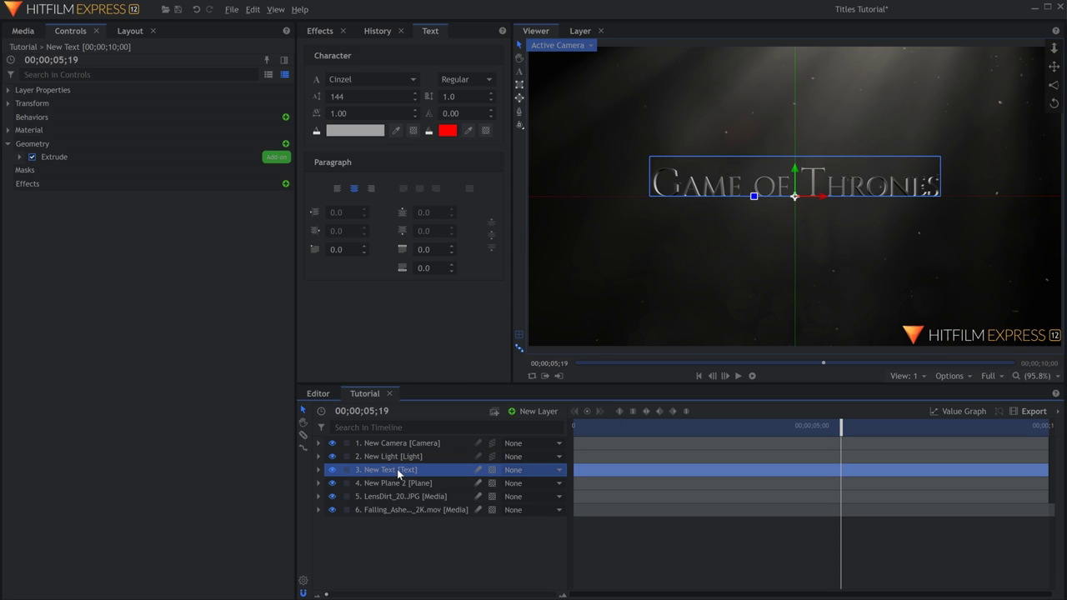
click(34, 130)
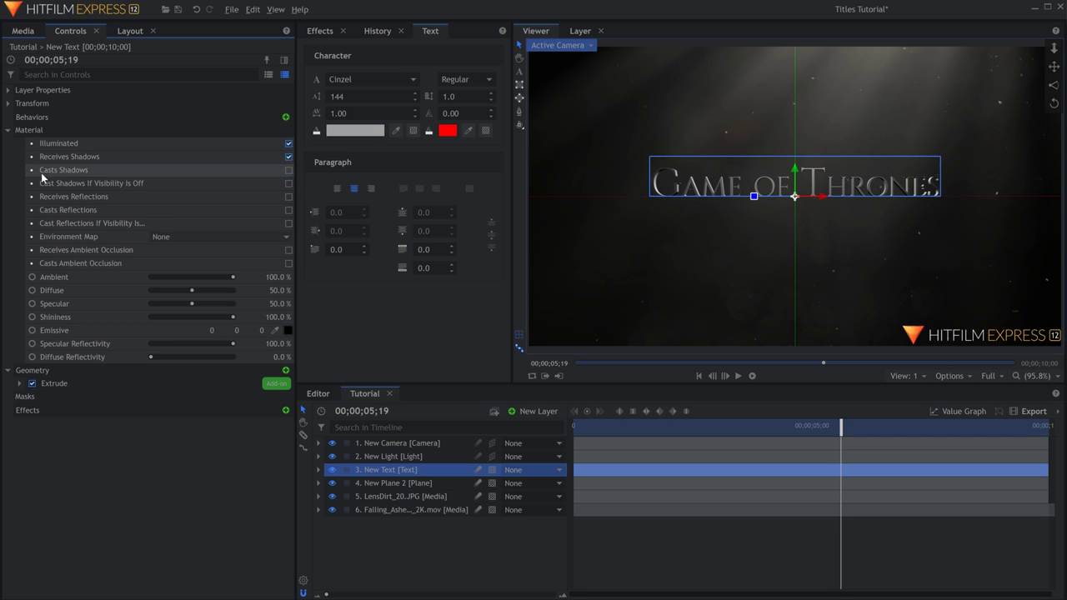
click(247, 238)
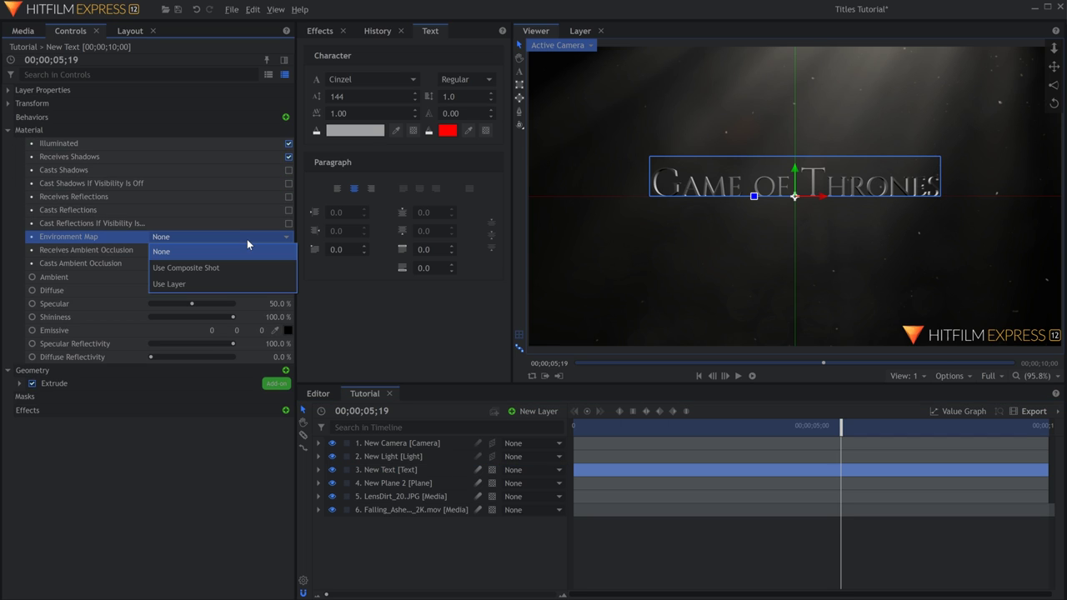
click(247, 284)
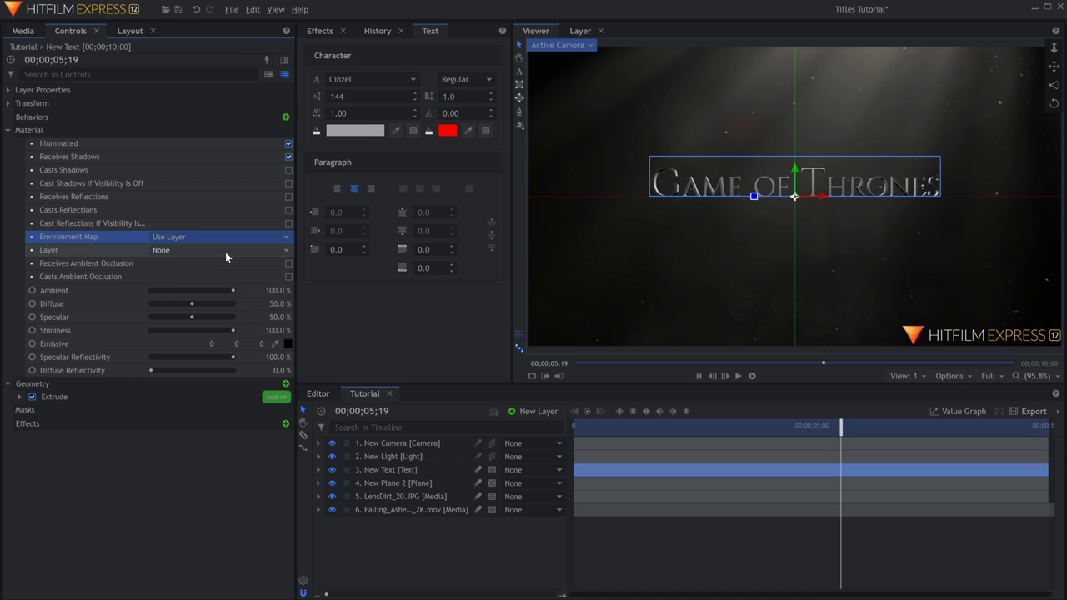
click(225, 251)
click(224, 292)
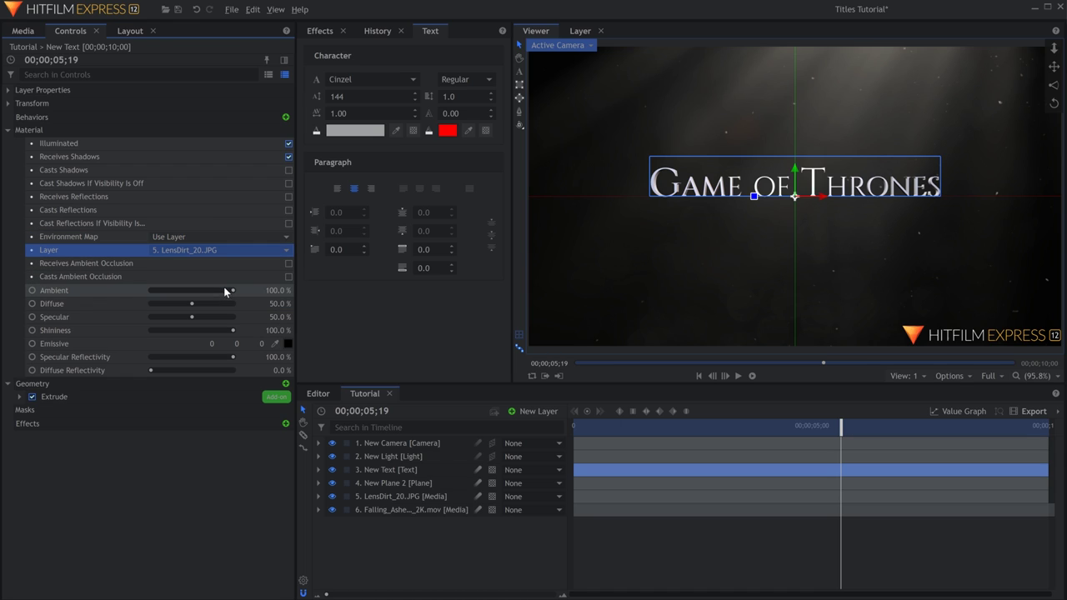
click(221, 250)
Step: Try Use Composite Shot as the environment map, undo it, and select New Light
click(220, 296)
click(225, 250)
click(218, 248)
click(222, 238)
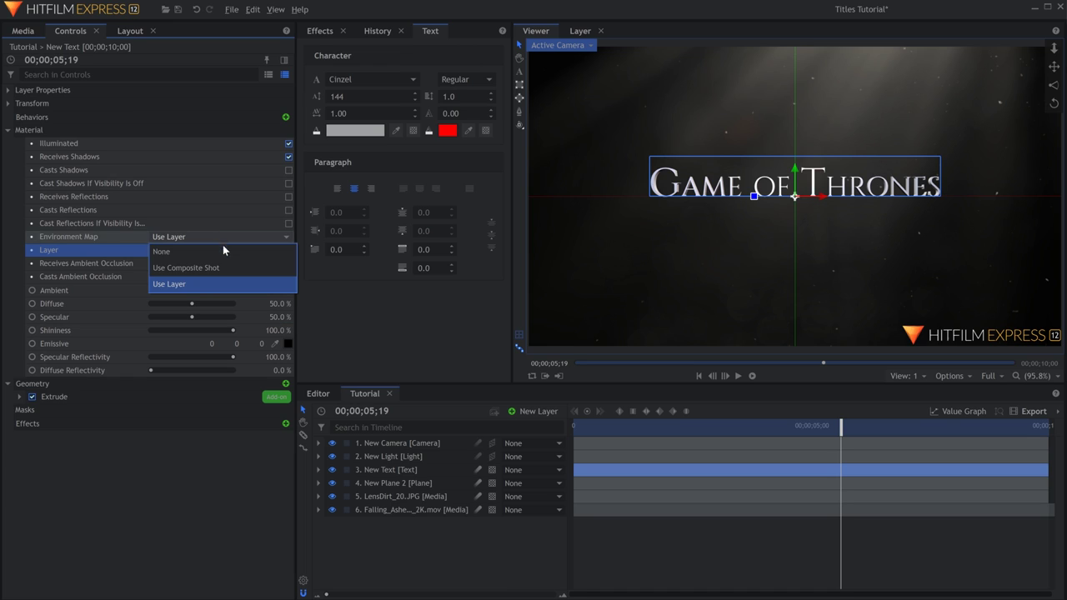
click(223, 266)
key(ctrl+z)
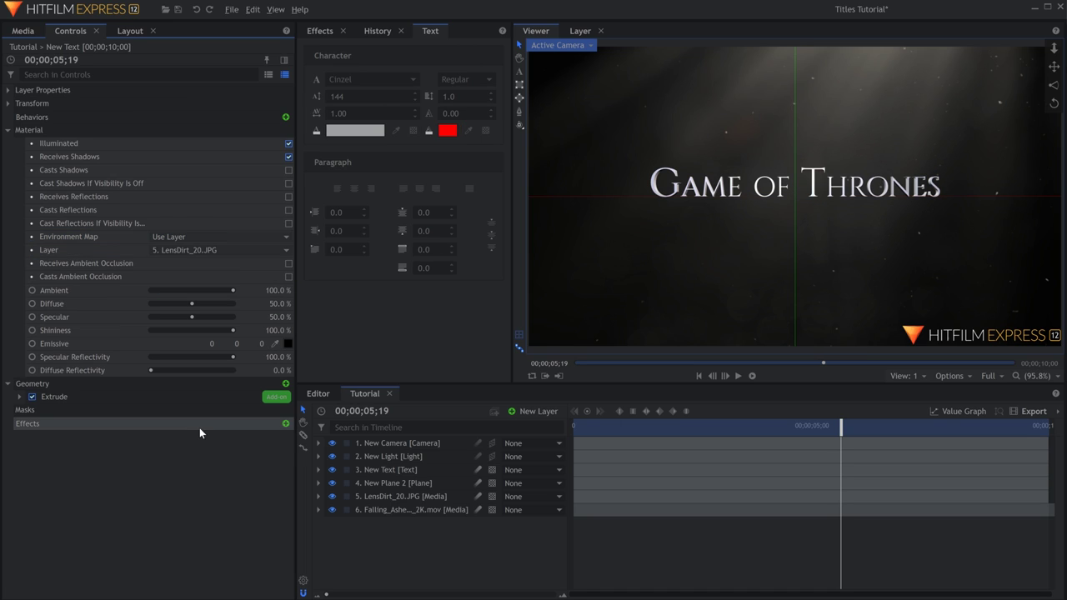
click(398, 456)
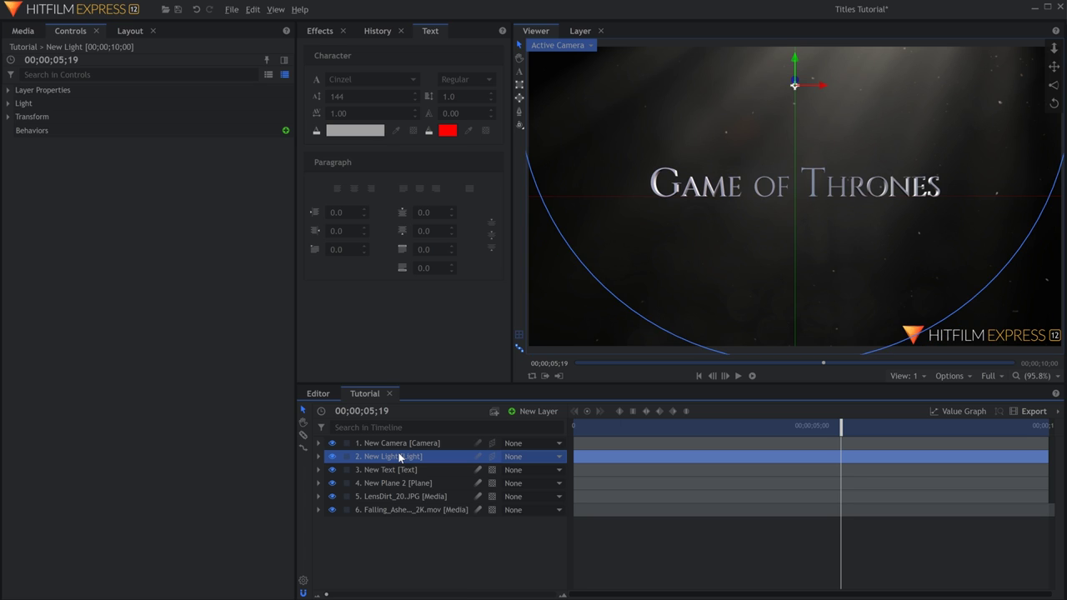
Step: Add a Bevel to the title with internal edges enabled and -10 px depth
click(387, 470)
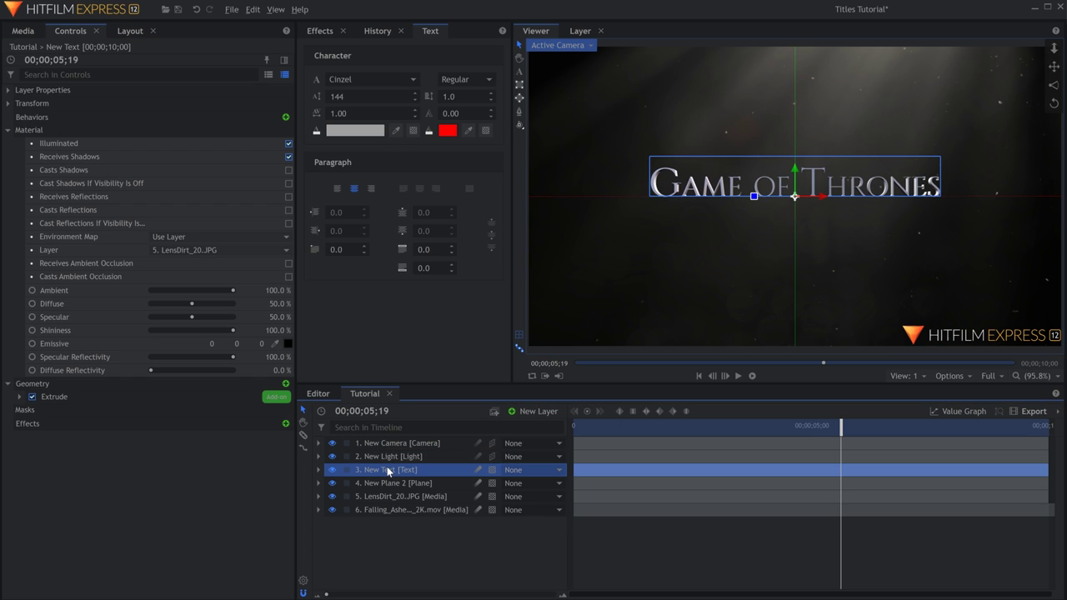
click(242, 130)
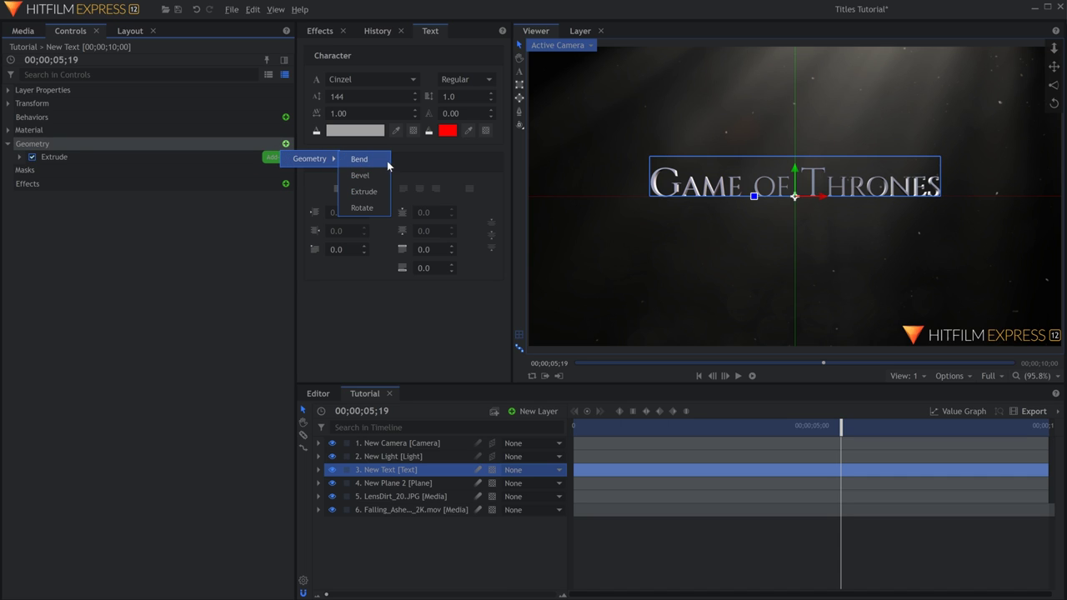
click(360, 175)
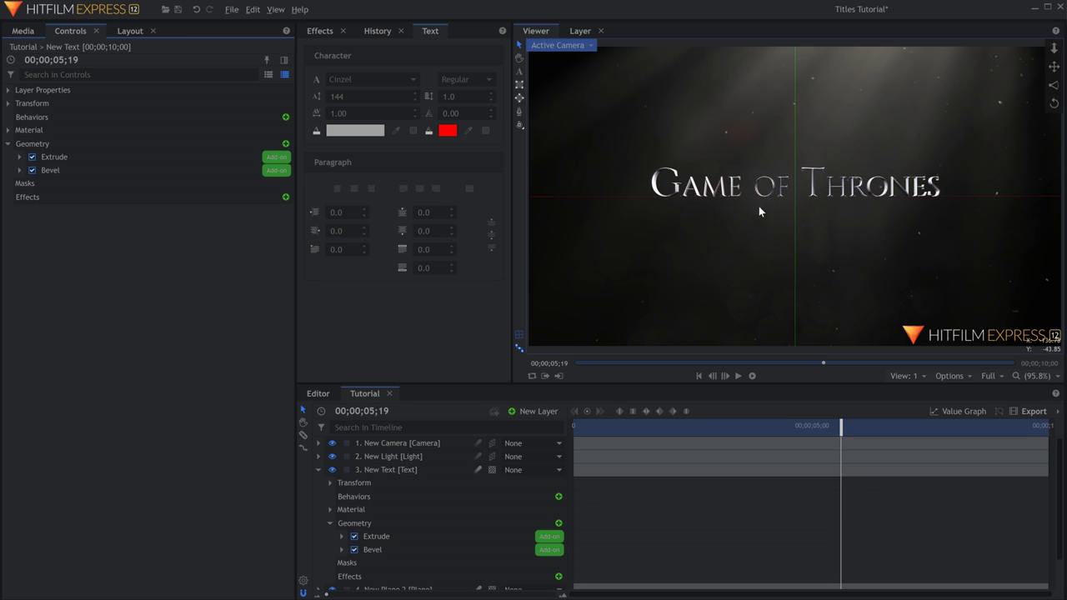
scroll(798, 189, up, 5)
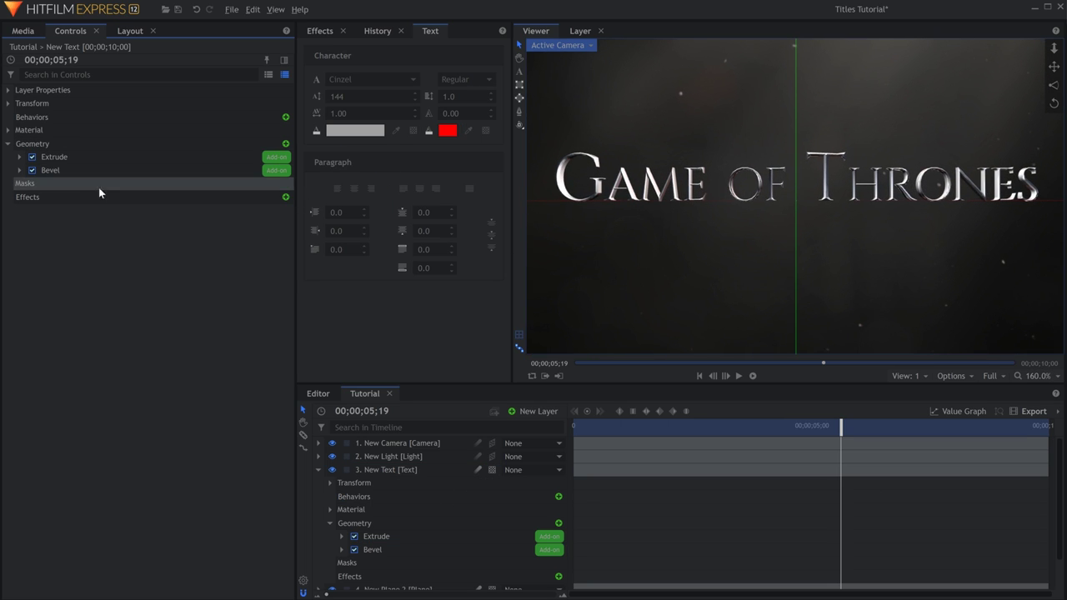
click(19, 170)
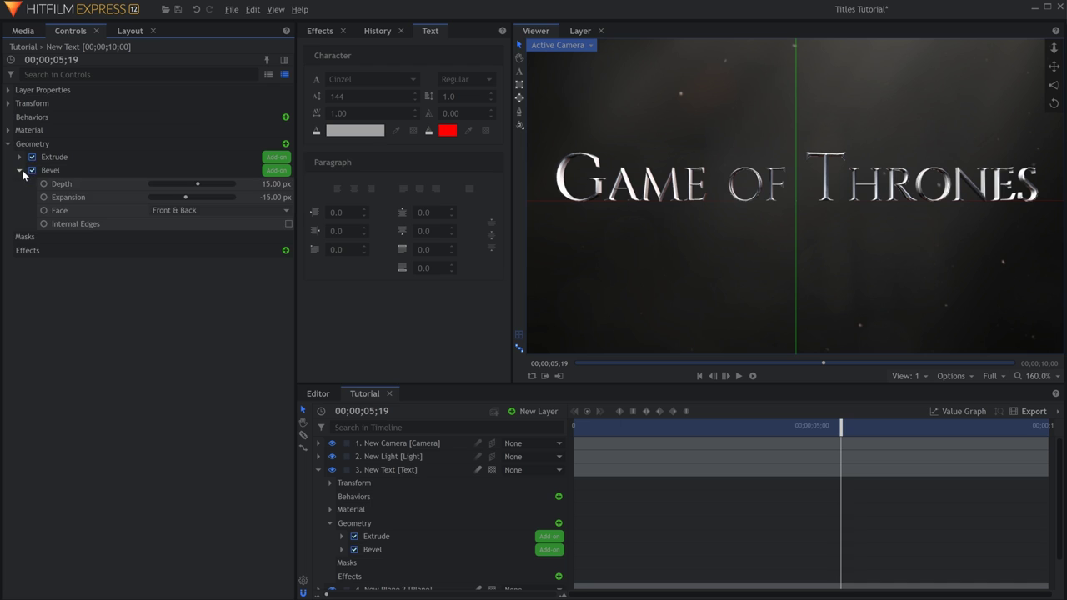
click(287, 225)
click(275, 183)
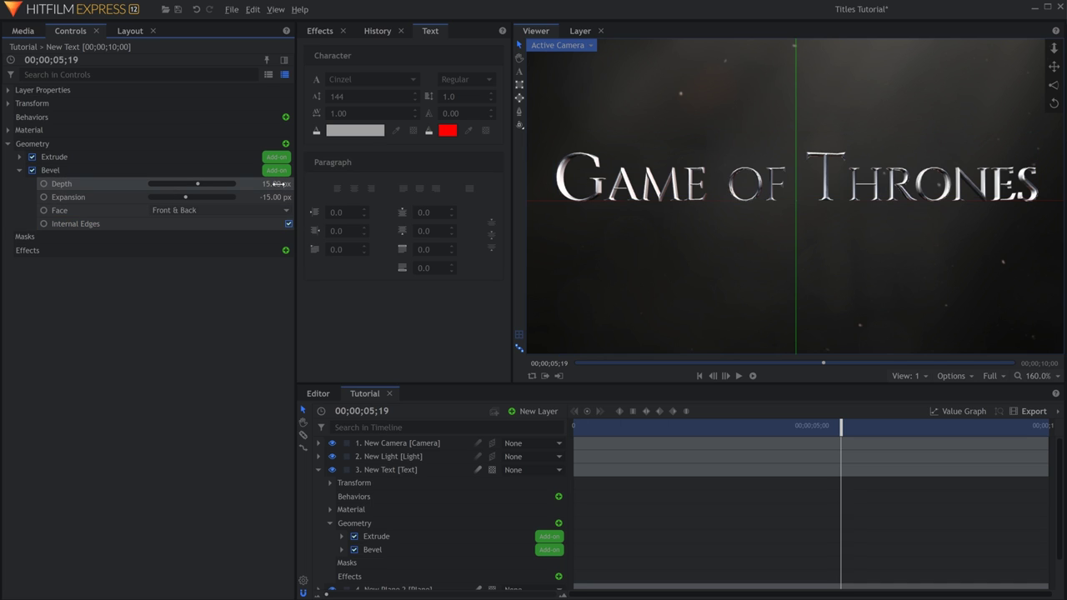
text(-10)
key(Return)
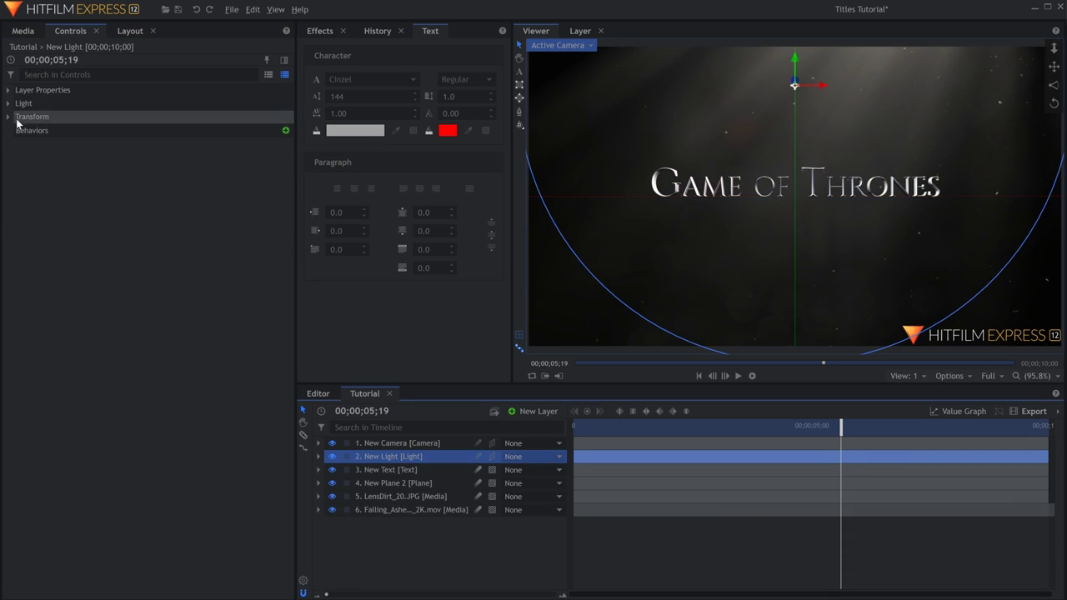
Step: Lower the New Light intensity to 36 and duplicate the light layer
click(18, 104)
click(180, 145)
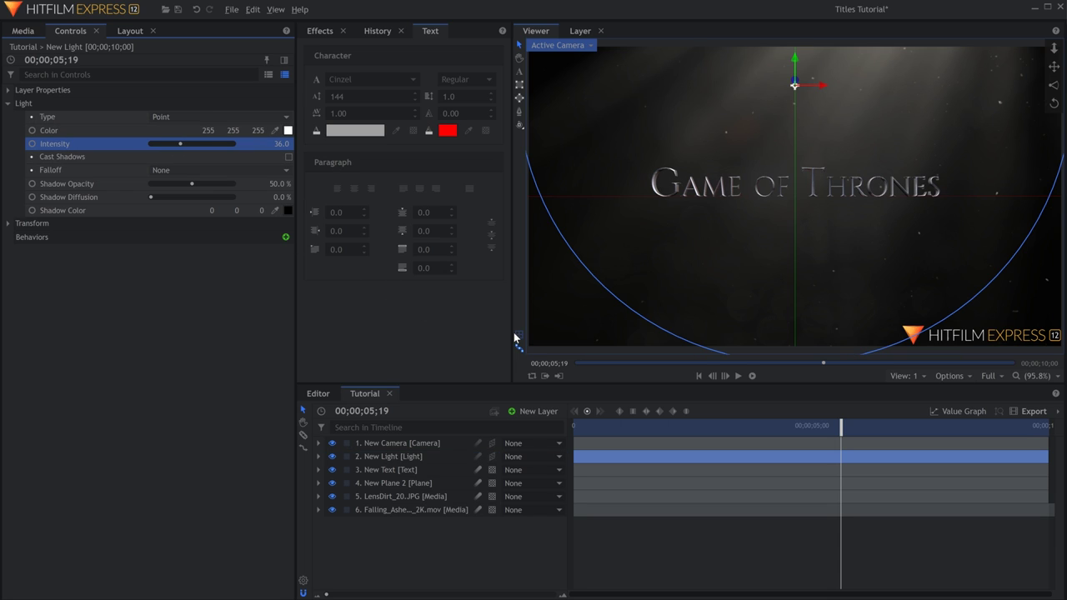
right_click(441, 456)
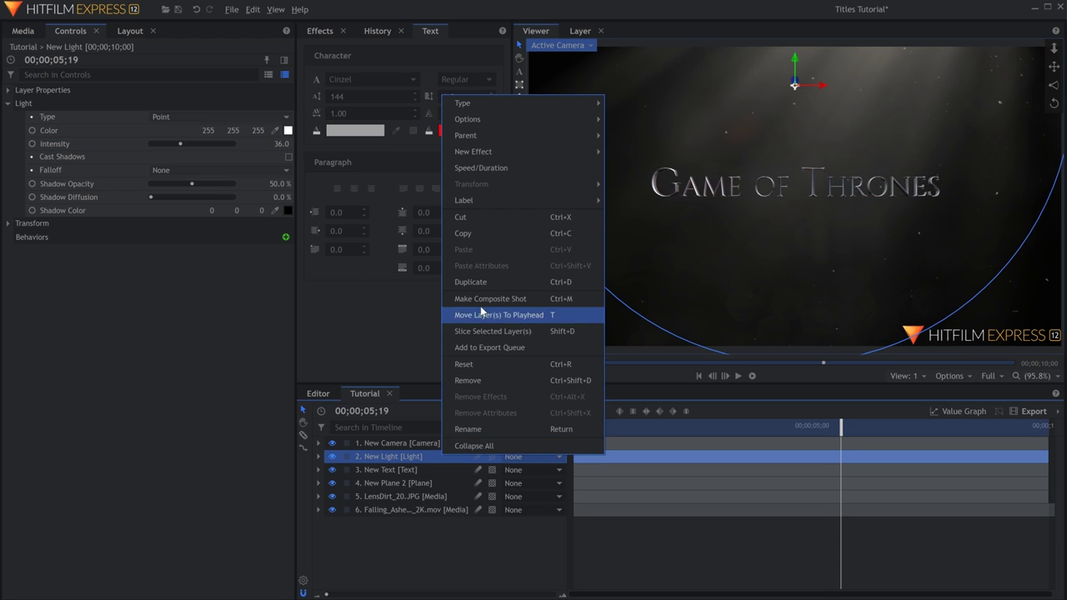
click(481, 283)
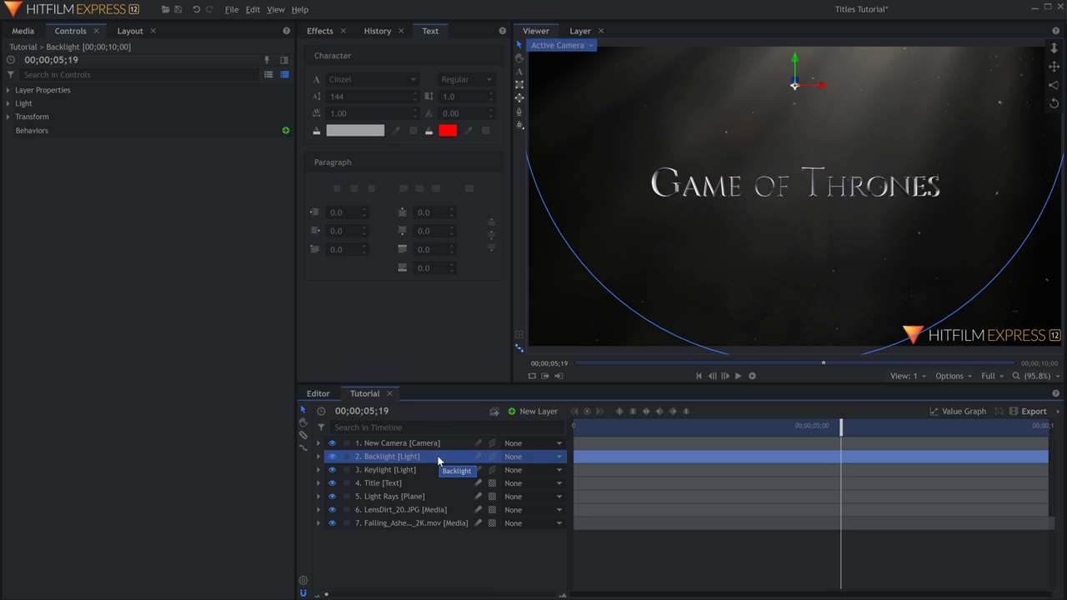
Step: Set the backlight to Z -372, colour 255/166/121, and intensity 16
click(10, 117)
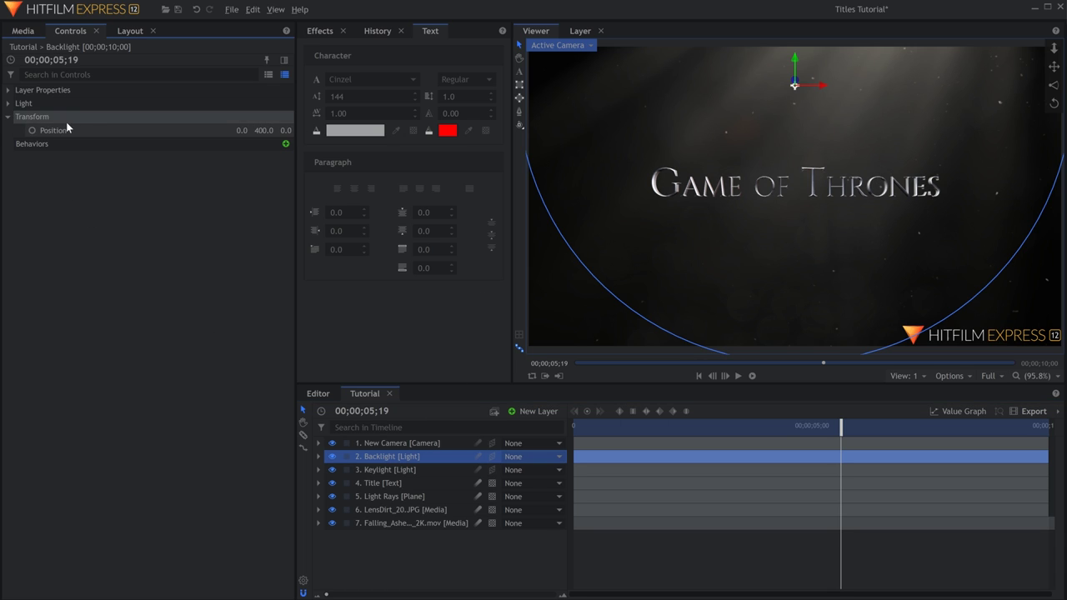
mouse_move(283, 130)
mouse_down()
mouse_move(1041, 105)
mouse_move(291, 131)
mouse_move(300, 133)
mouse_up()
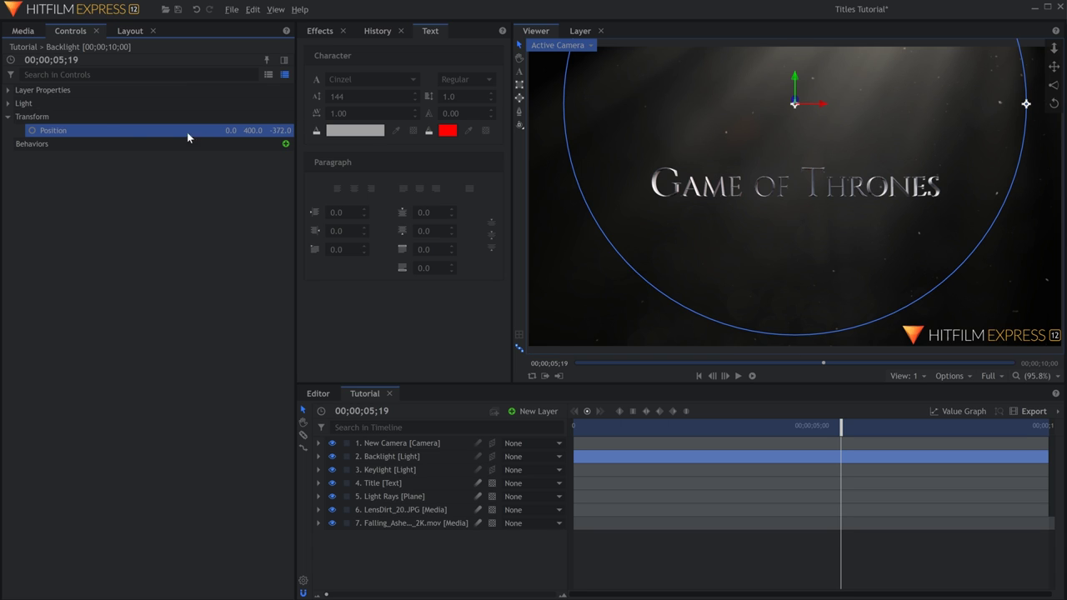
click(9, 103)
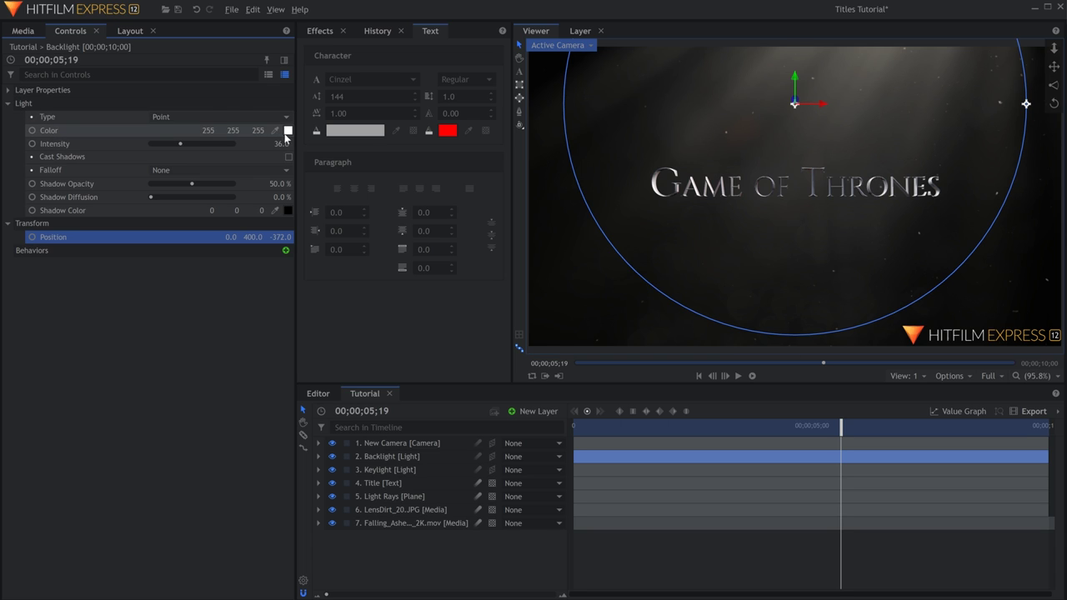
click(288, 131)
drag(629, 227, 632, 245)
key(Return)
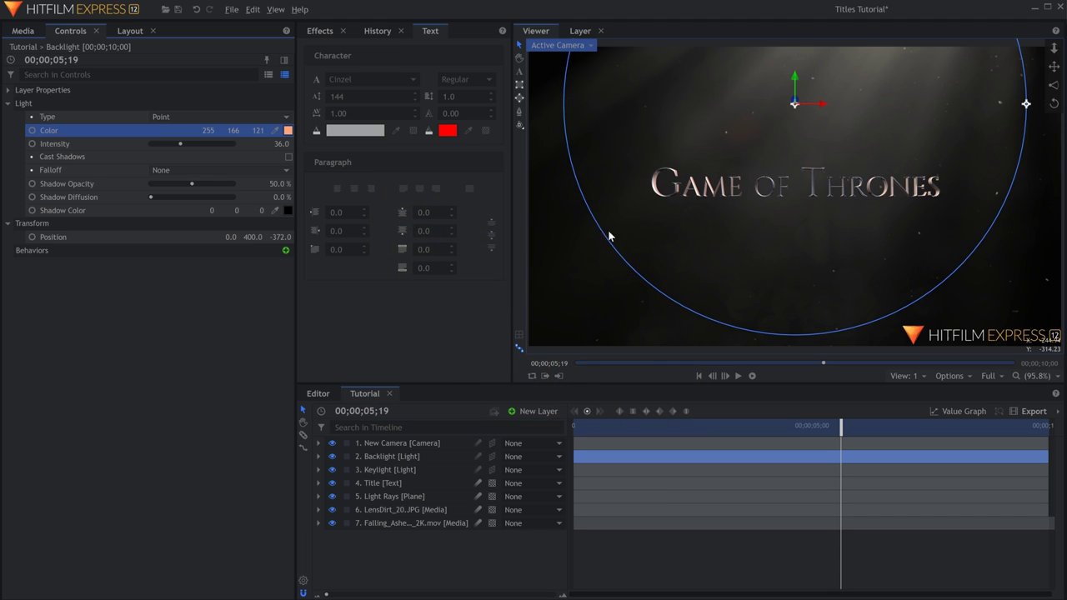
drag(180, 143, 150, 144)
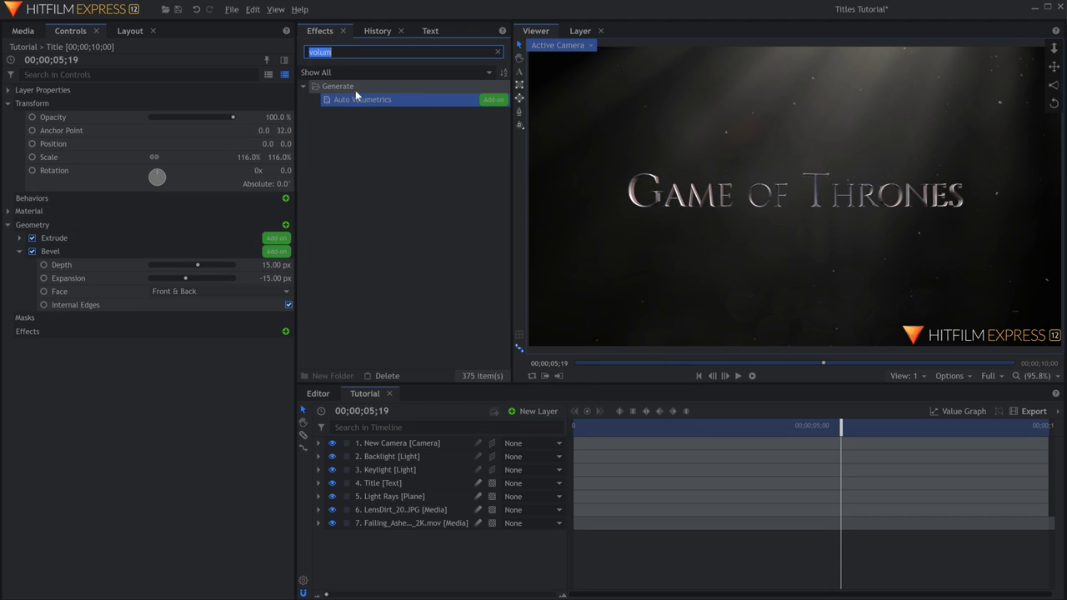
Step: Apply Auto Volumetrics to the Title layer and expand its settings
drag(356, 97, 282, 105)
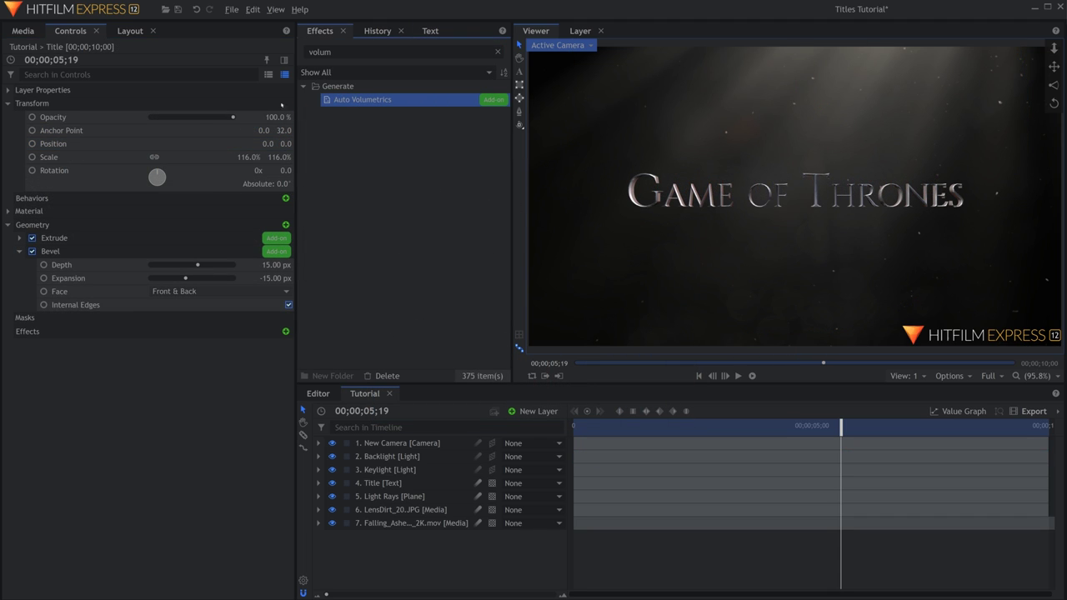
drag(68, 313, 74, 310)
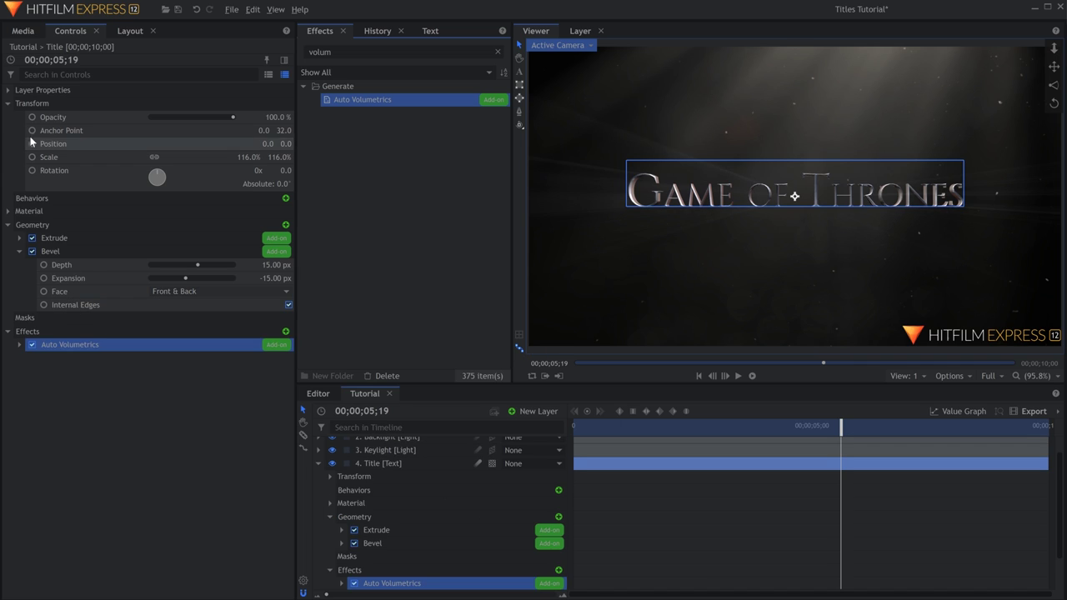
click(7, 102)
click(8, 144)
click(19, 184)
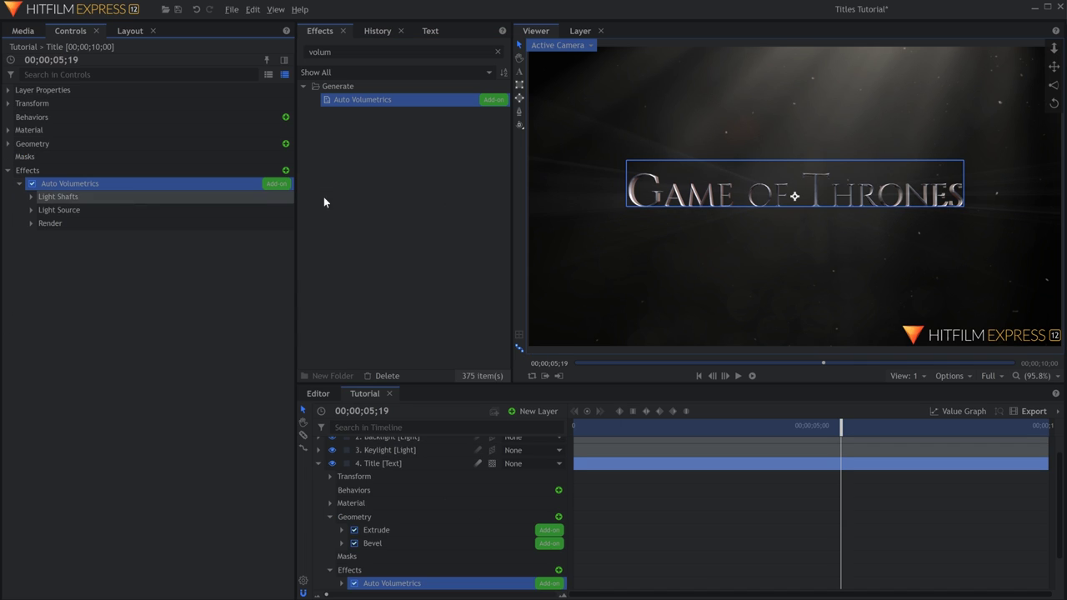
Step: Set the Auto Volumetrics render blend mode to Multiply
scroll(599, 217, down, 4)
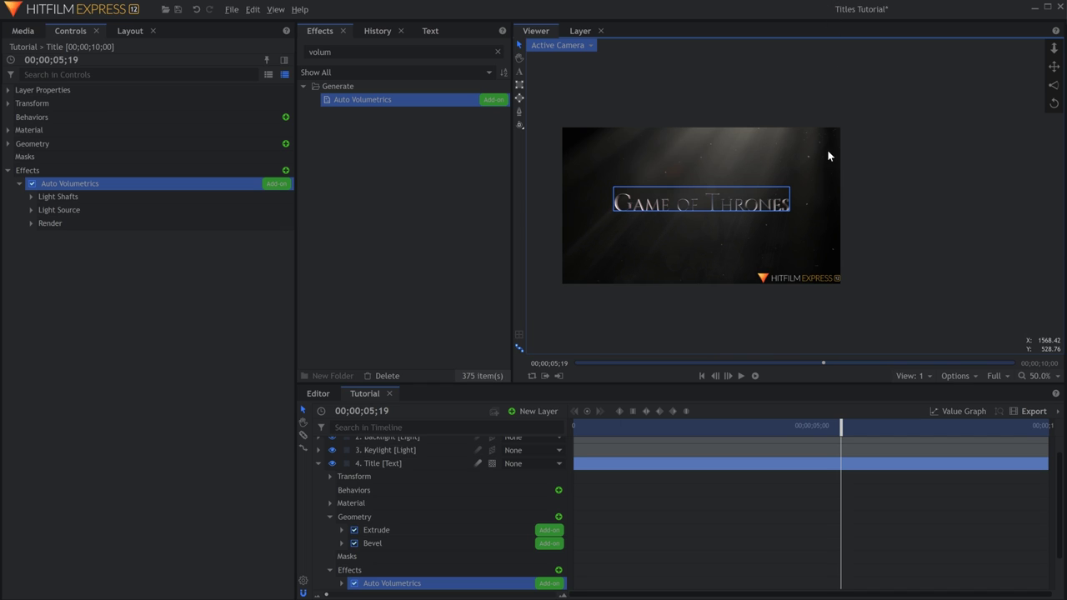
scroll(812, 125, down, 3)
scroll(786, 105, up, 7)
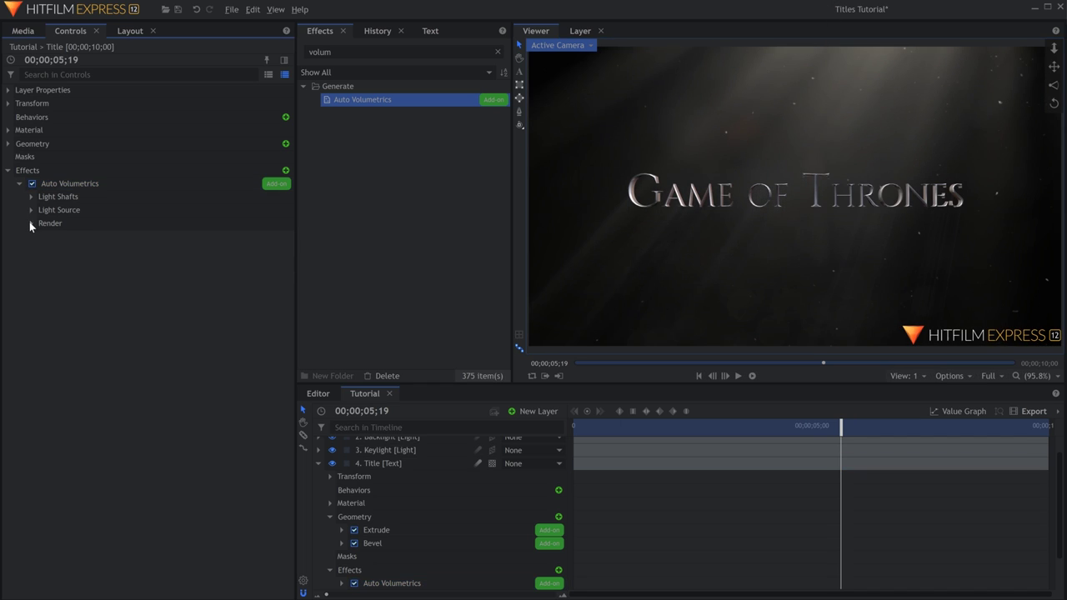
click(31, 224)
click(203, 276)
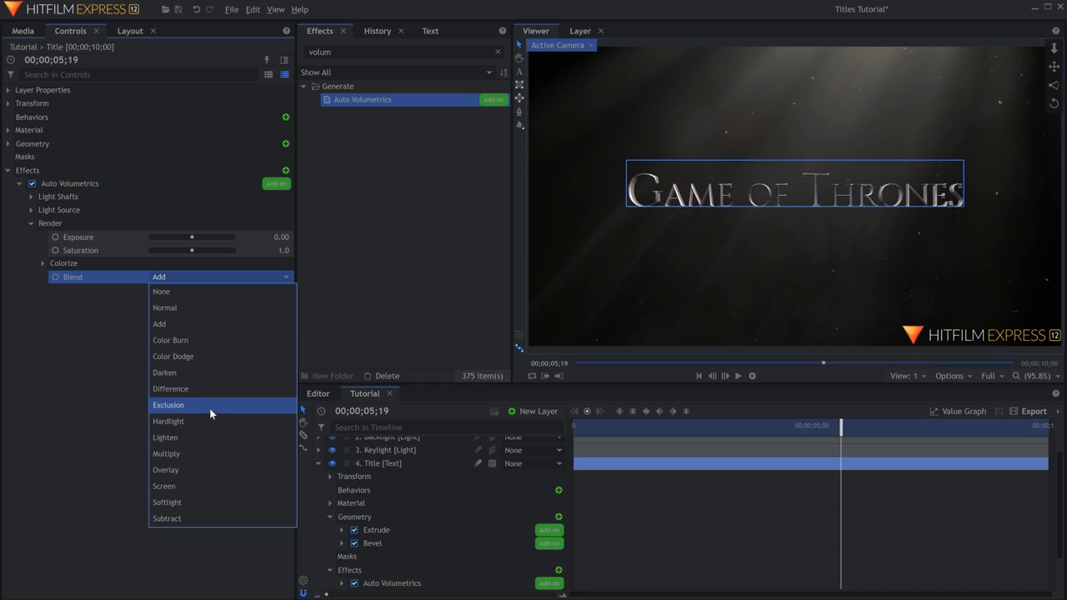
click(215, 453)
click(218, 430)
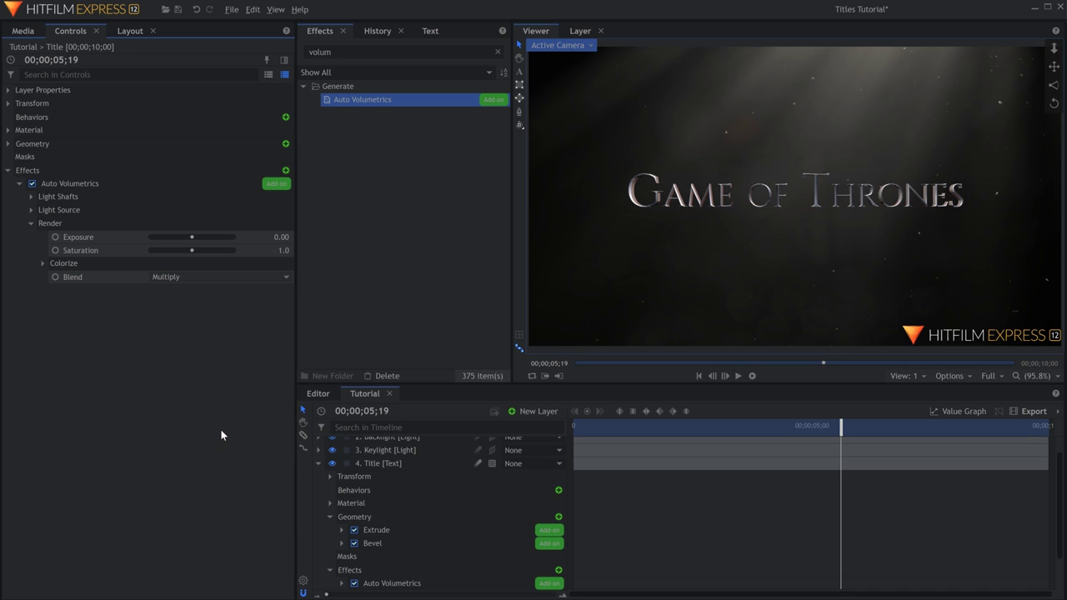
Step: Set the light source threshold to 0 and the render exposure to 0.40
drag(192, 240, 266, 227)
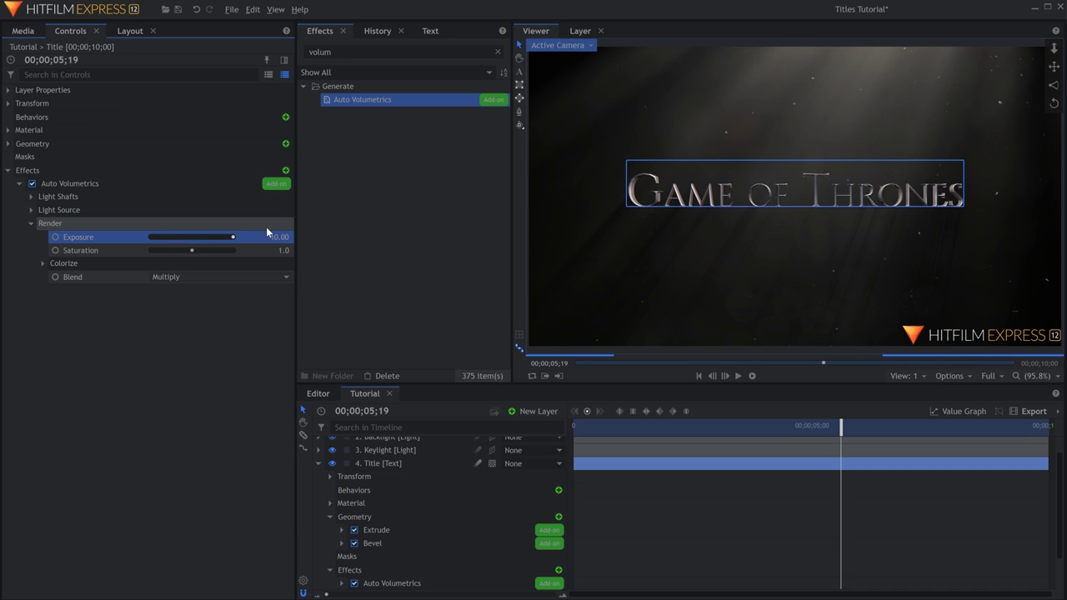
click(31, 210)
click(117, 237)
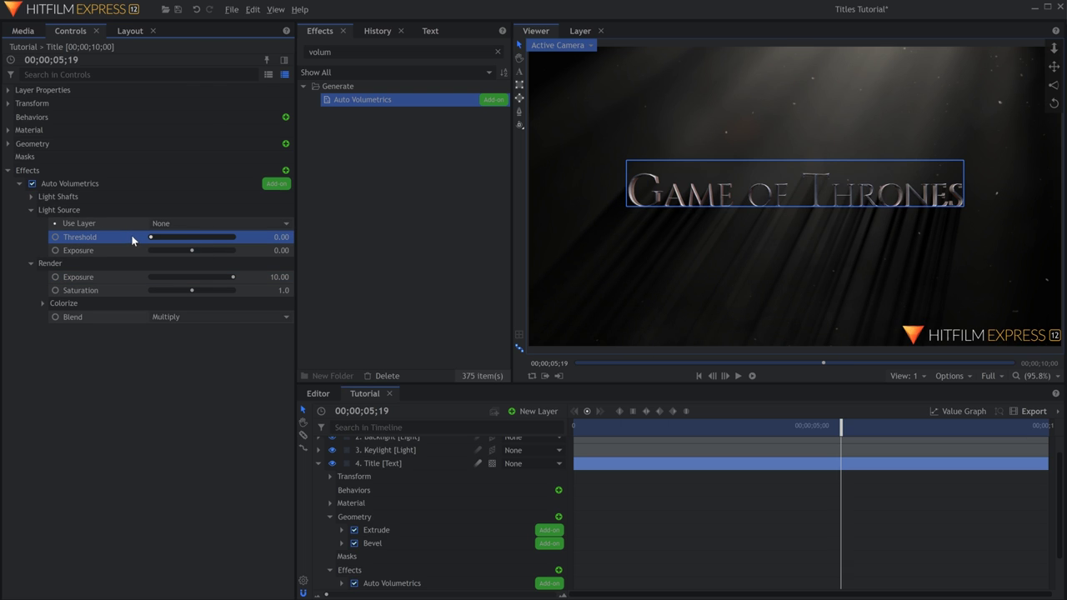
click(221, 306)
click(222, 277)
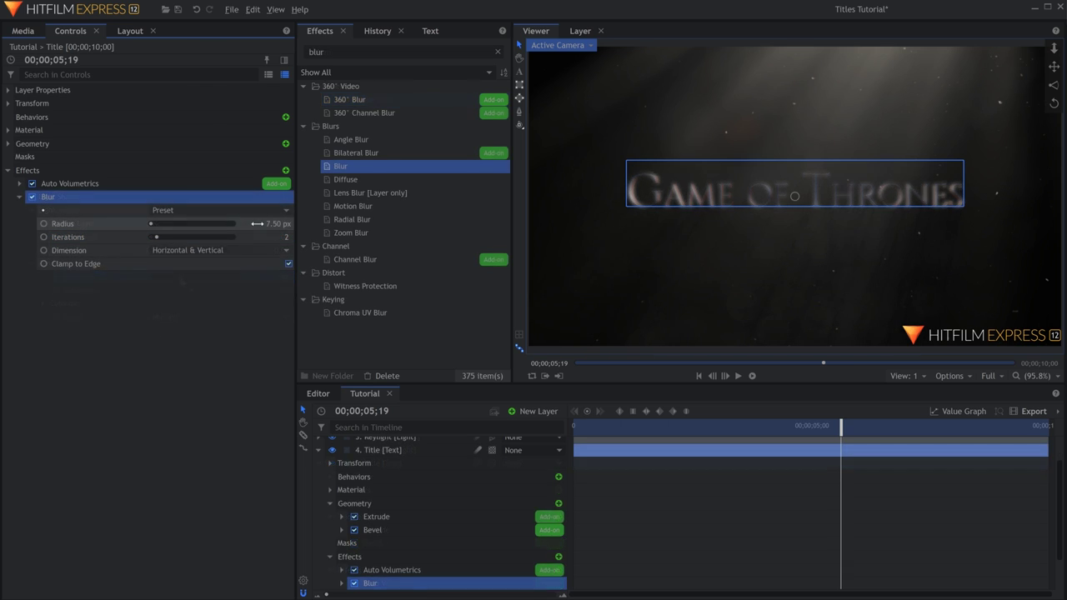
click(264, 223)
Step: Enter a Blur radius of 0.50 px and preview the softened title
text(0.5)
key(Return)
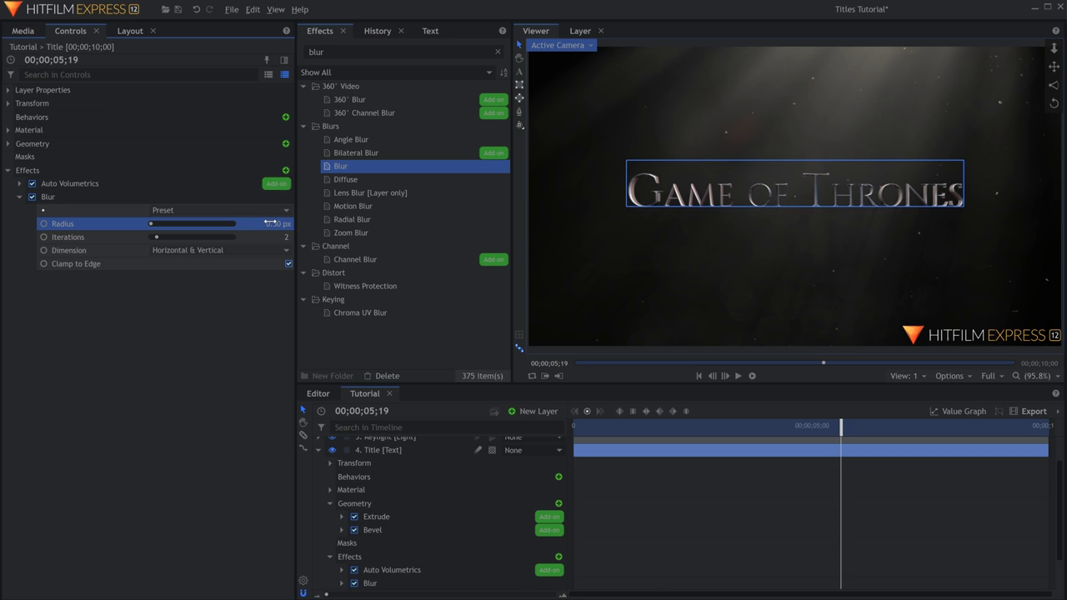
click(246, 355)
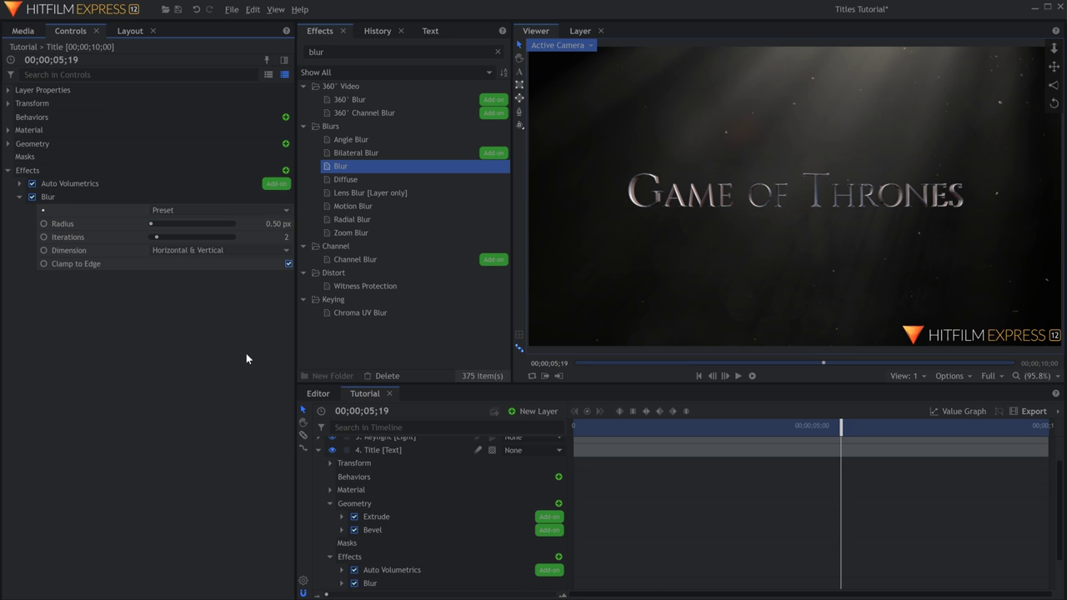